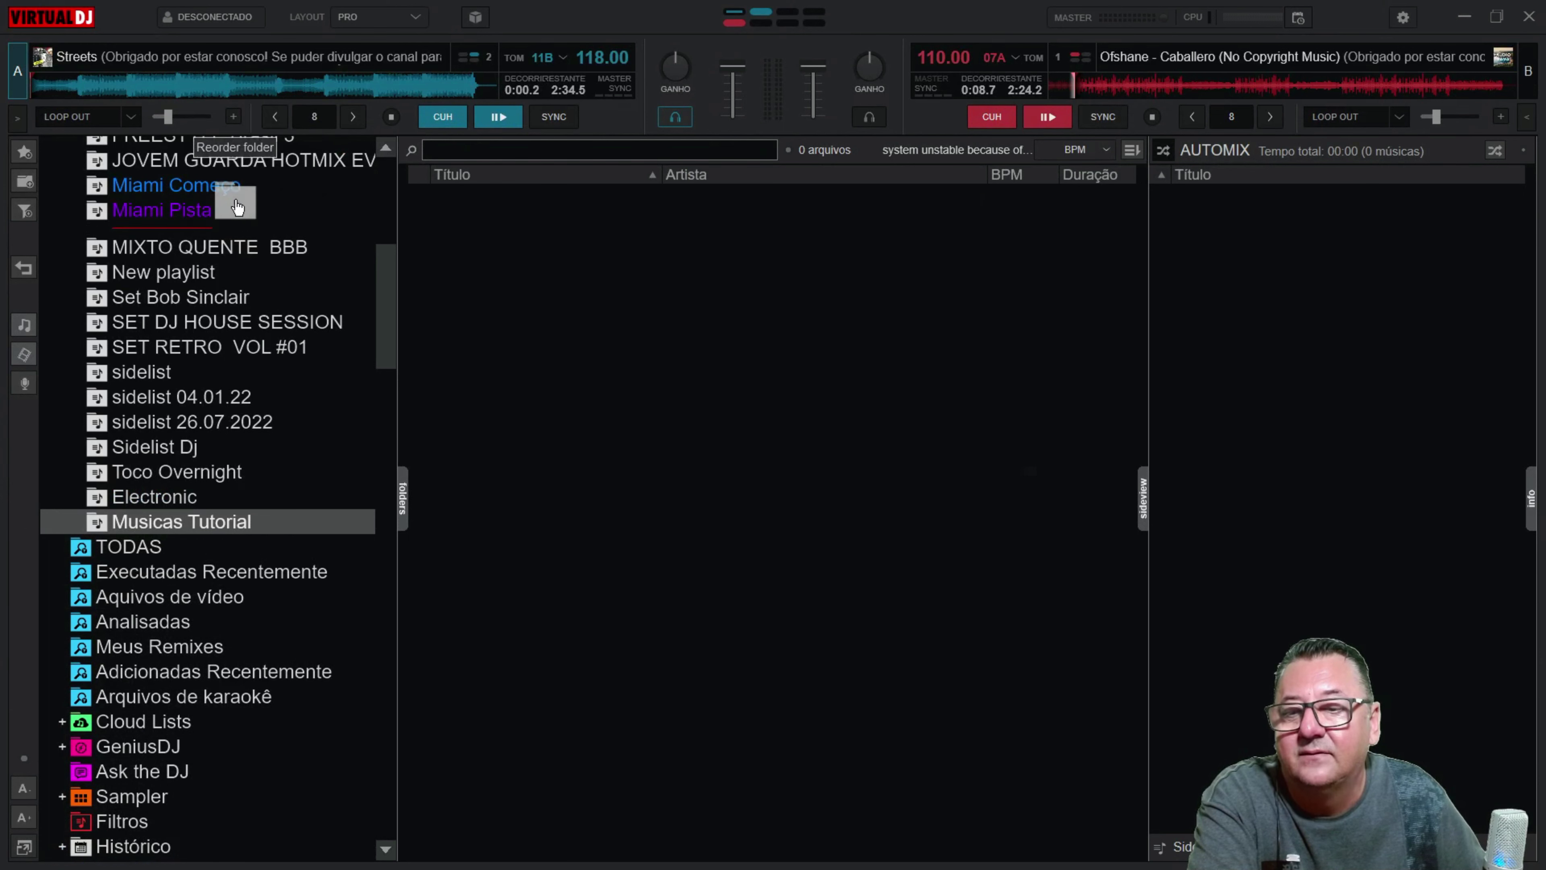
Step: Move the Musicas Tutorial playlist to the first place inside Playlists, above Deep House Mix, and open it
{"action": "scroll", "coordinate": [262, 495], "scroll_direction": "up", "scroll_amount": 4}
{"action": "scroll", "coordinate": [242, 496], "scroll_direction": "up", "scroll_amount": 2}
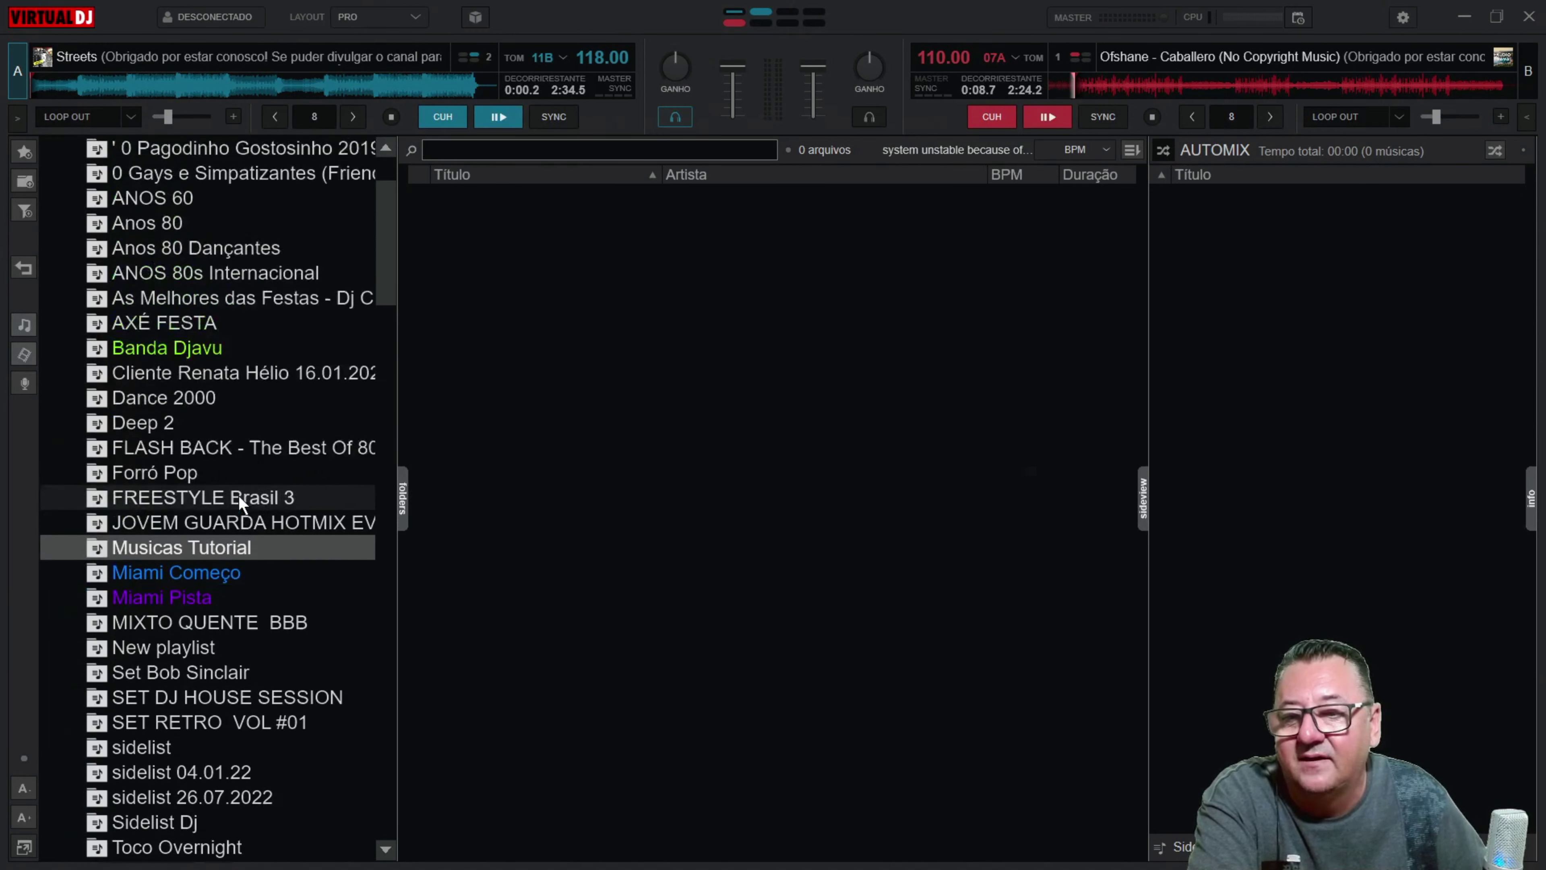
{"action": "left_click_drag", "start_coordinate": [192, 585], "coordinate": [219, 277]}
{"action": "scroll", "coordinate": [183, 304], "scroll_direction": "up", "scroll_amount": 2}
{"action": "left_click", "coordinate": [195, 249]}
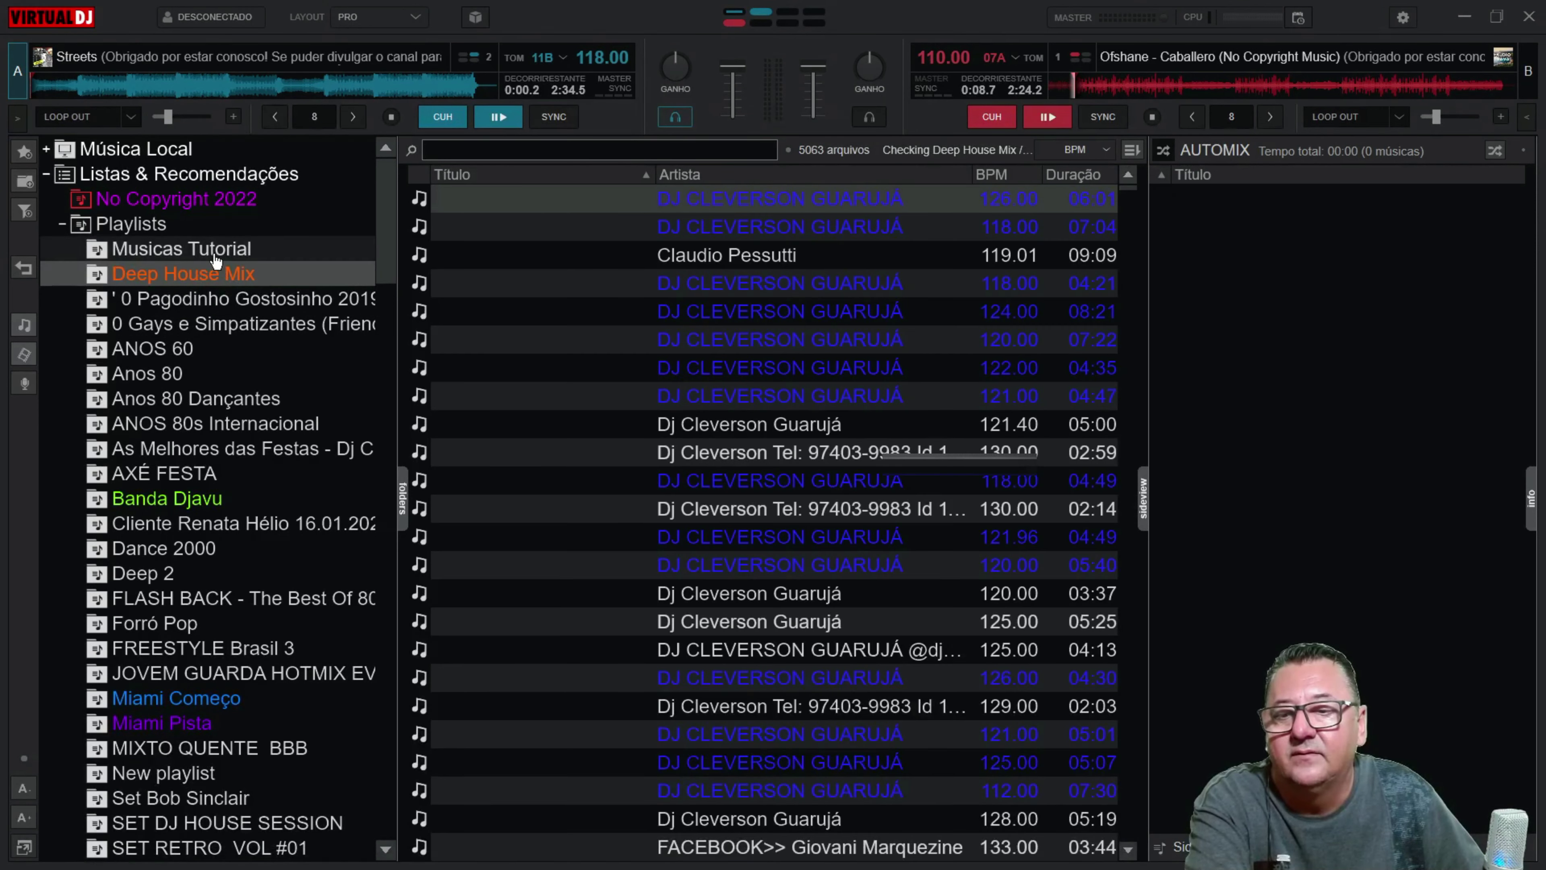
Step: Show the decks again and add the Afrika Bambaataa & Michael Jackson, I will survive, Ofshane - Caballero and Streets tracks to the Musicas Tutorial playlist
{"action": "left_click", "coordinate": [23, 850]}
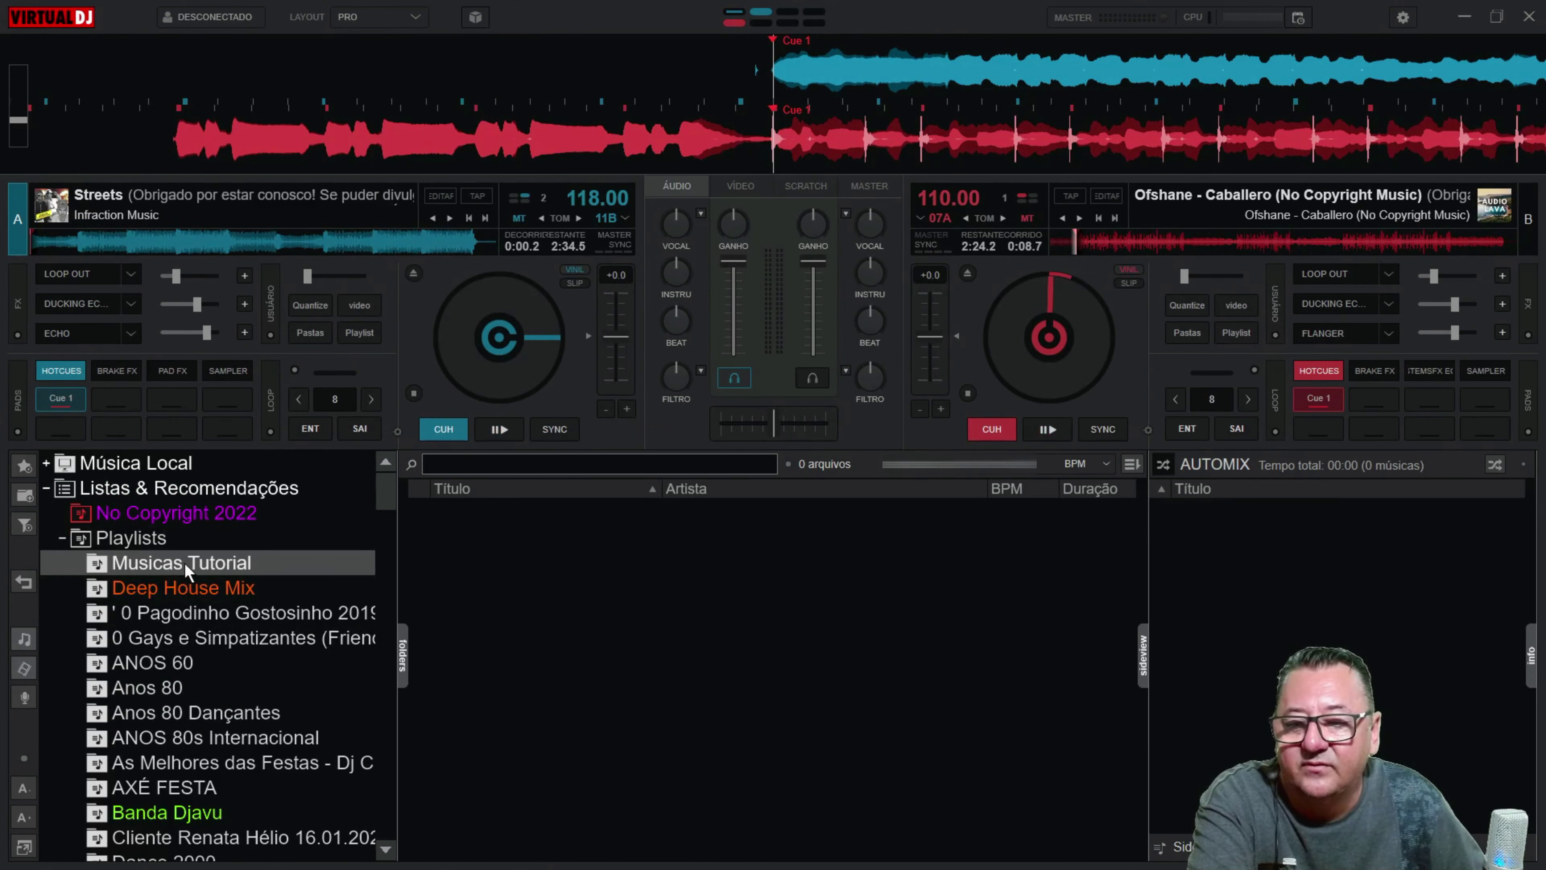
{"action": "left_click", "coordinate": [62, 538]}
{"action": "left_click", "coordinate": [45, 488]}
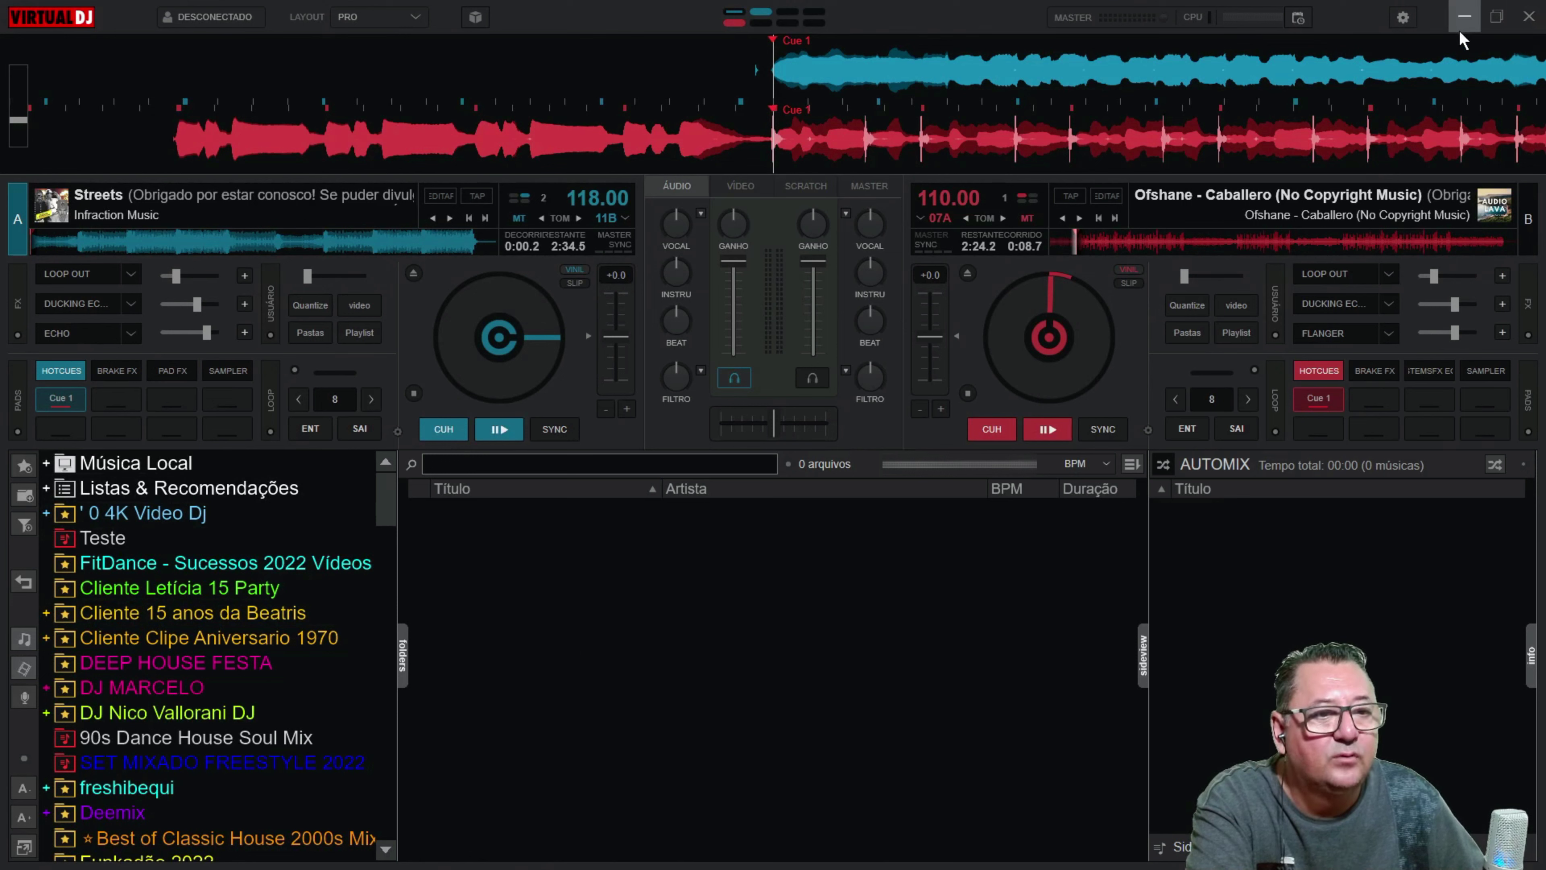
{"action": "left_click_drag", "start_coordinate": [182, 562], "coordinate": [434, 575]}
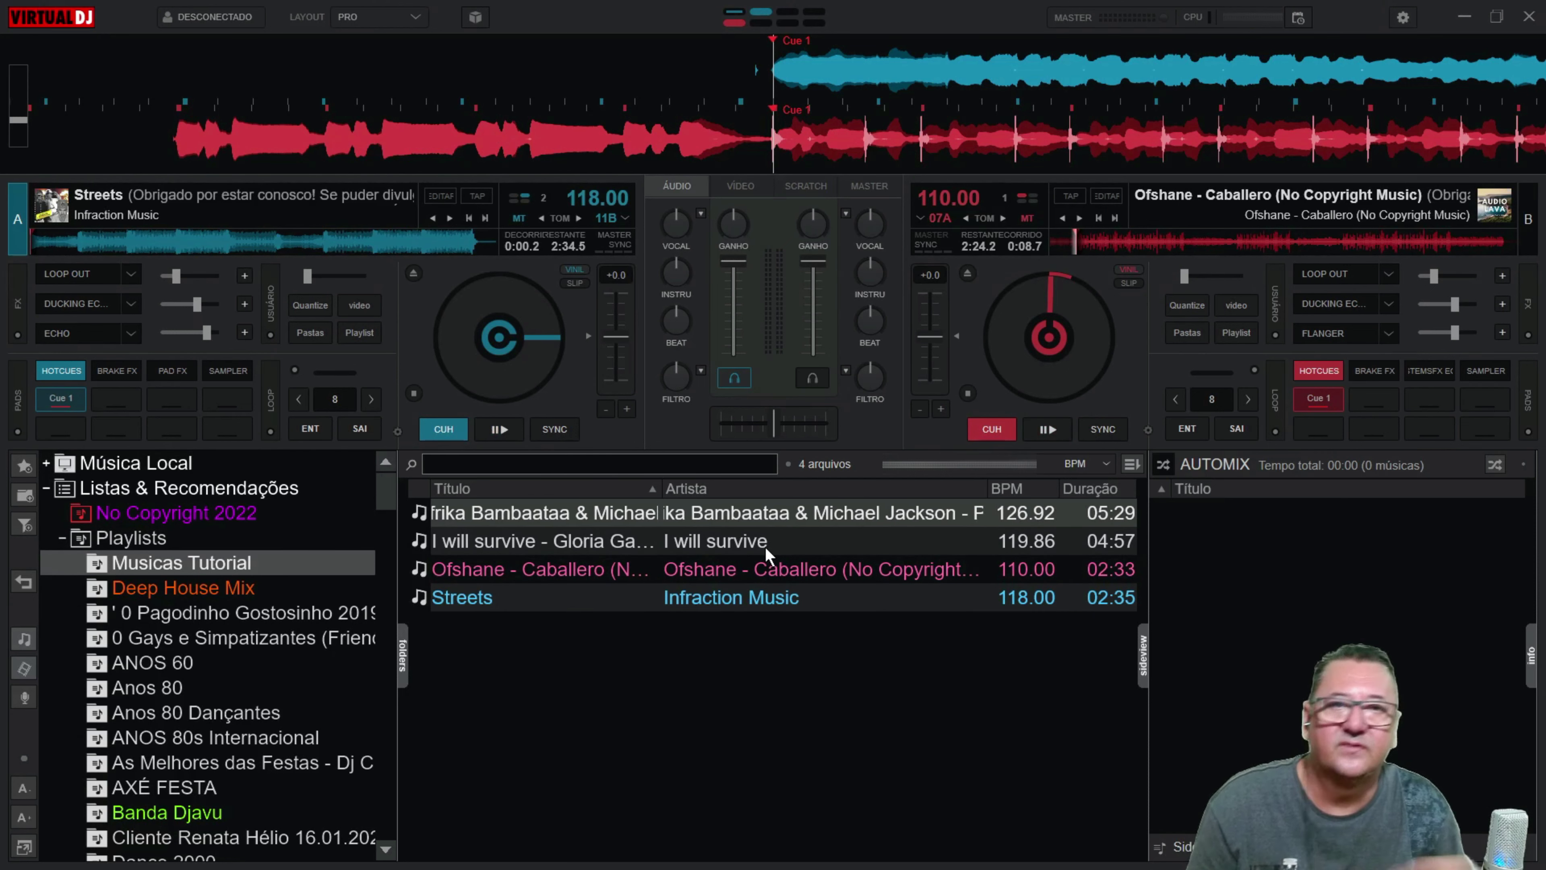
Step: Collapse Listas & Recomendações, open the Teste list and run the search stored in its ALPHAVILLE entry
{"action": "left_click", "coordinate": [61, 539]}
{"action": "left_click", "coordinate": [46, 488]}
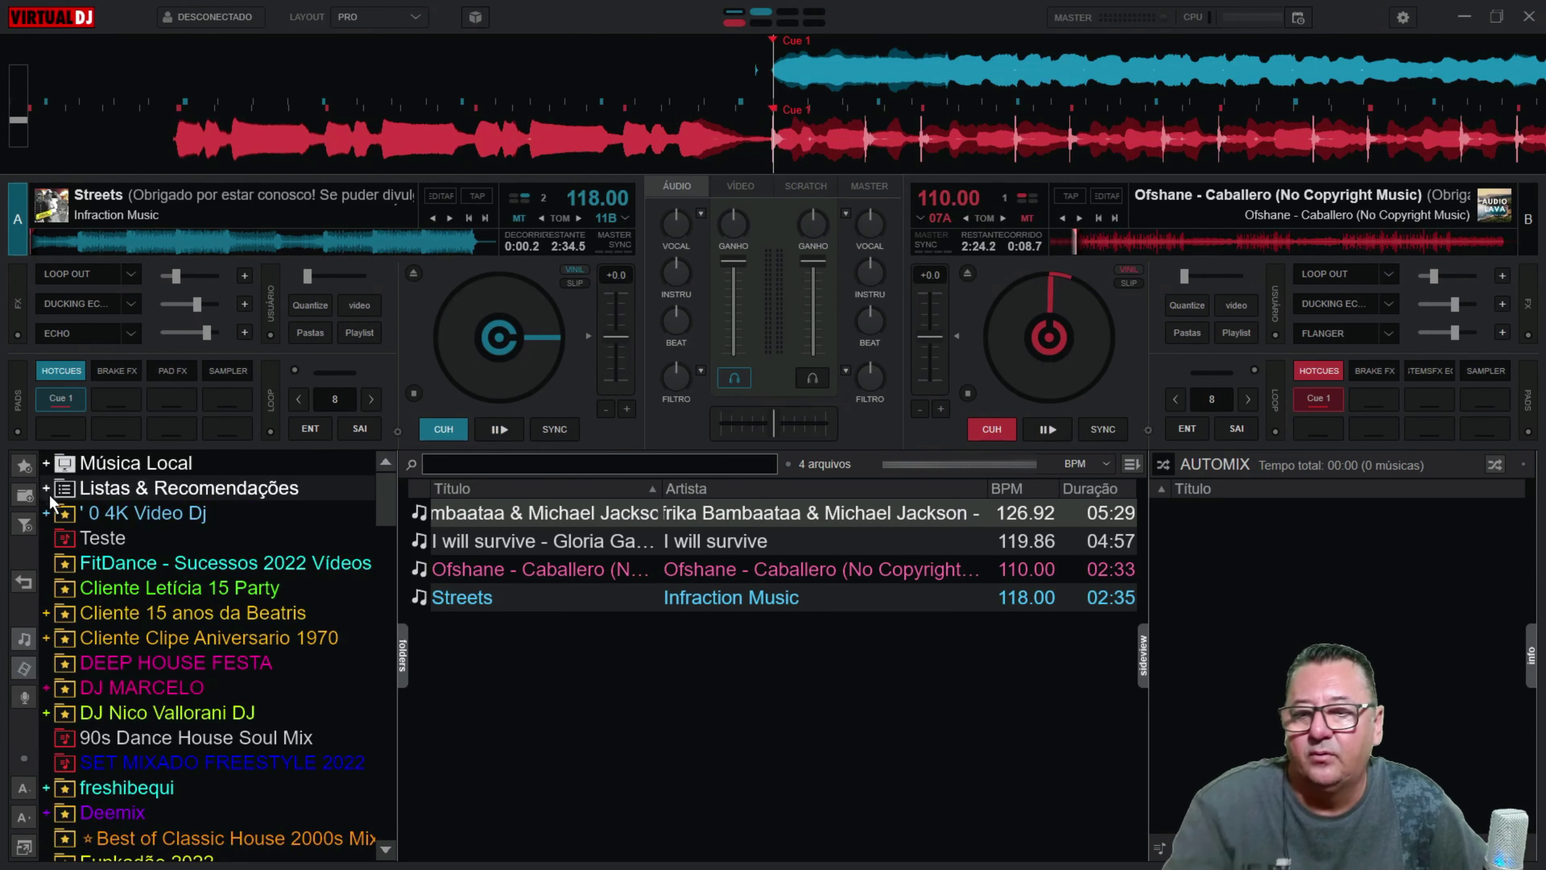
{"action": "left_click", "coordinate": [128, 536]}
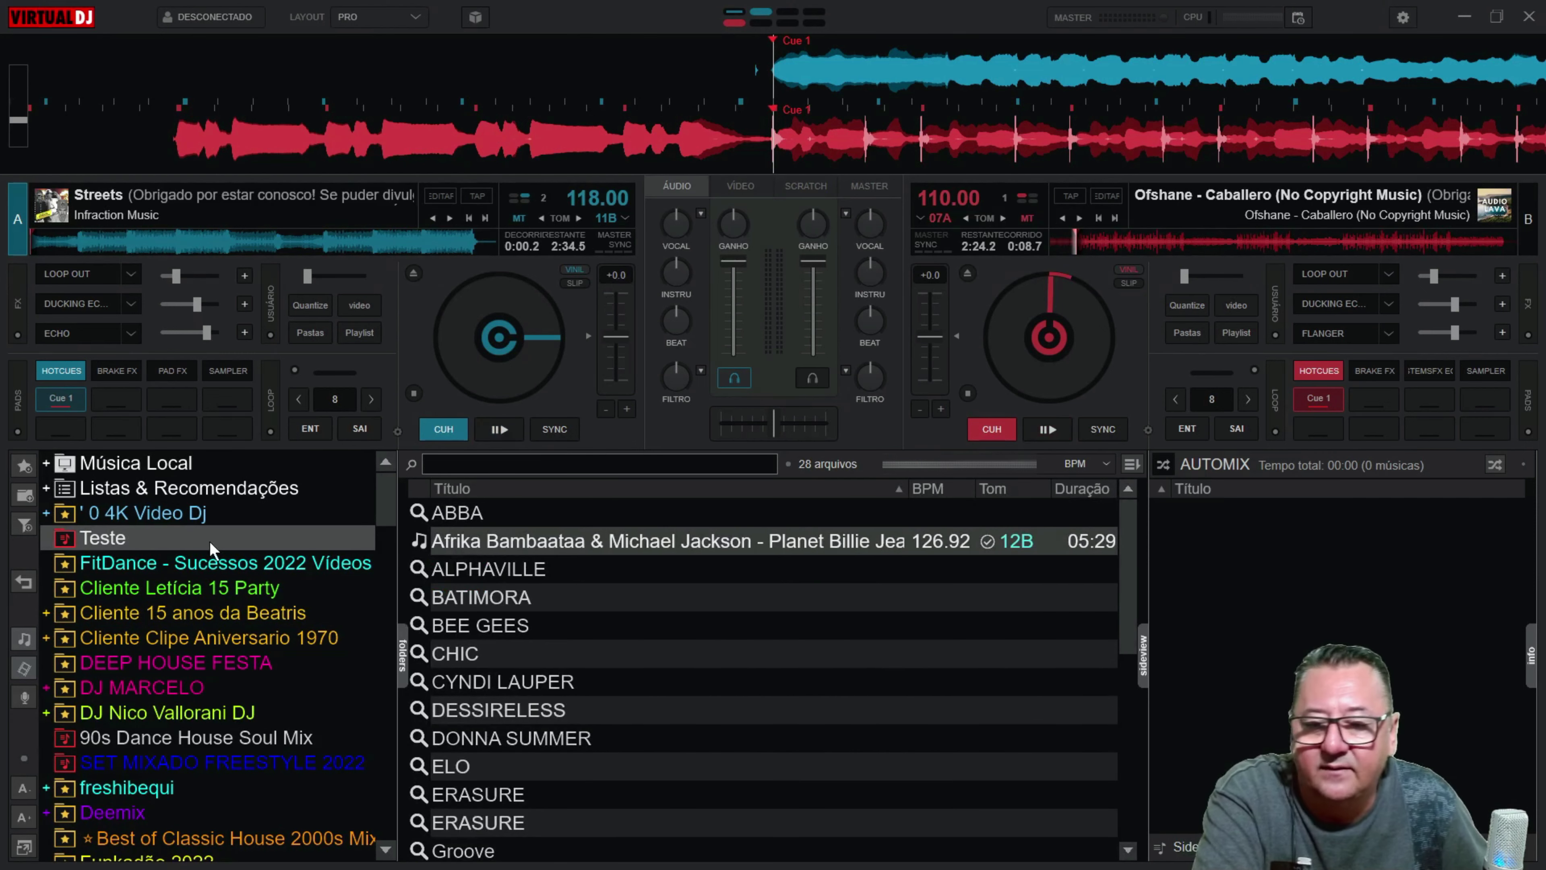
{"action": "left_click", "coordinate": [472, 570]}
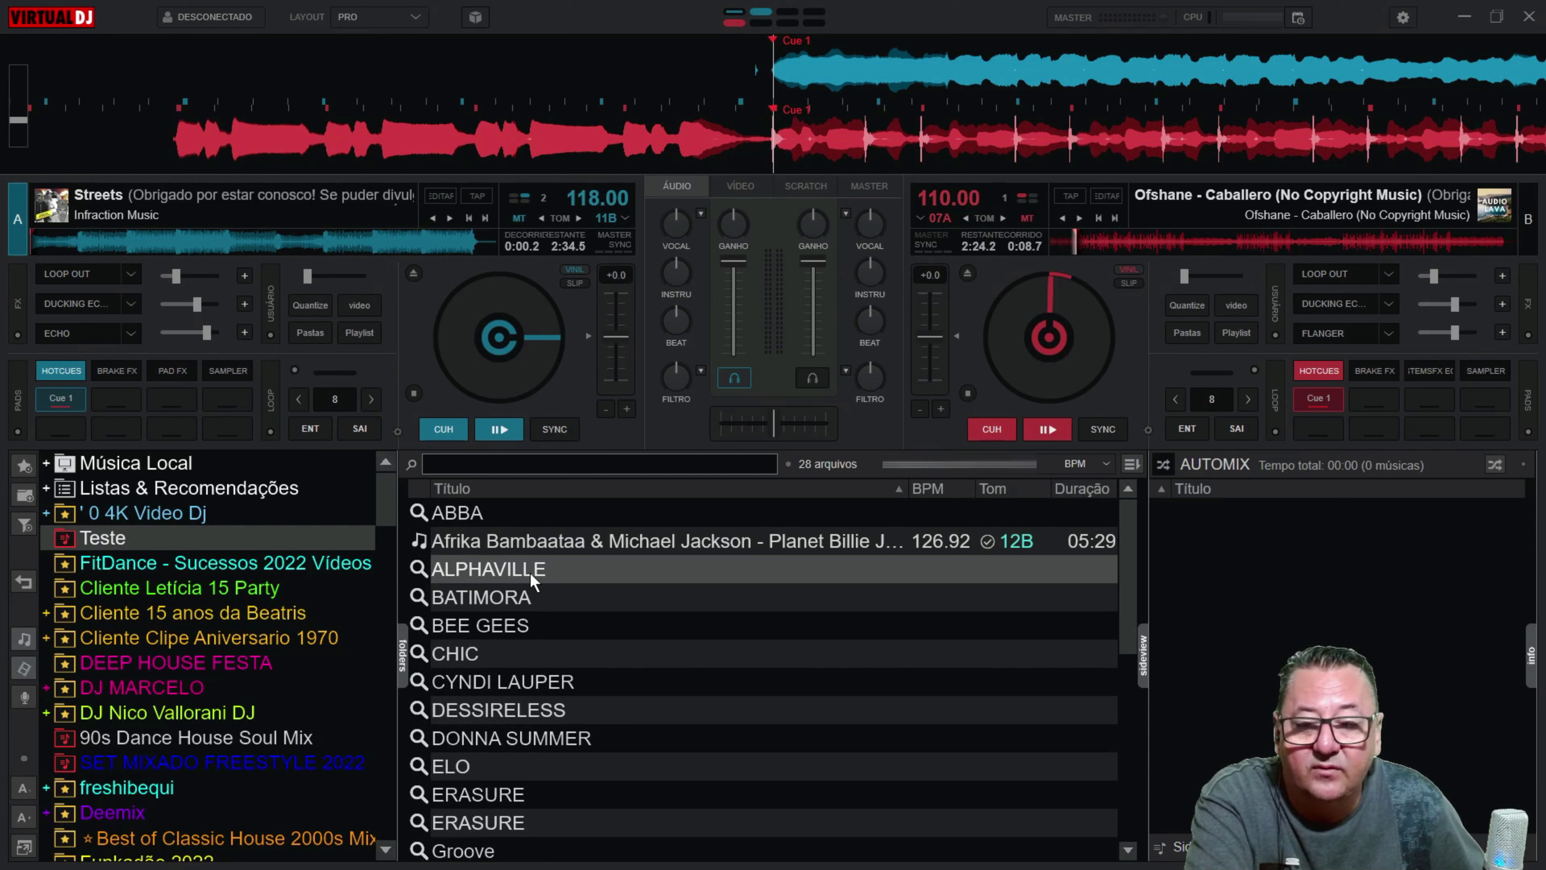
{"action": "right_click", "coordinate": [501, 567]}
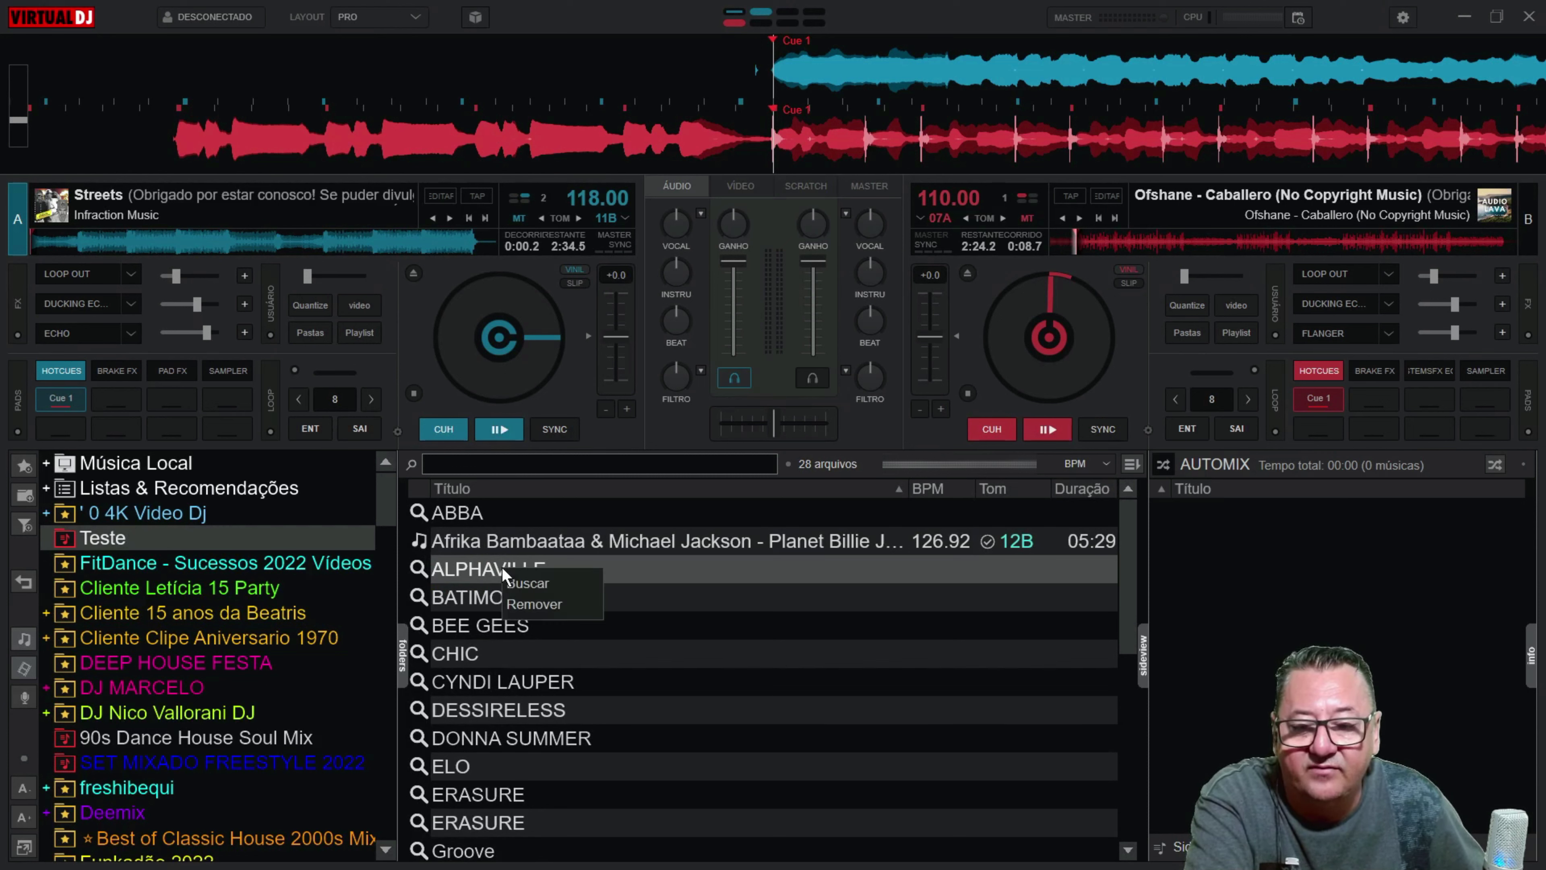
{"action": "left_click", "coordinate": [528, 583]}
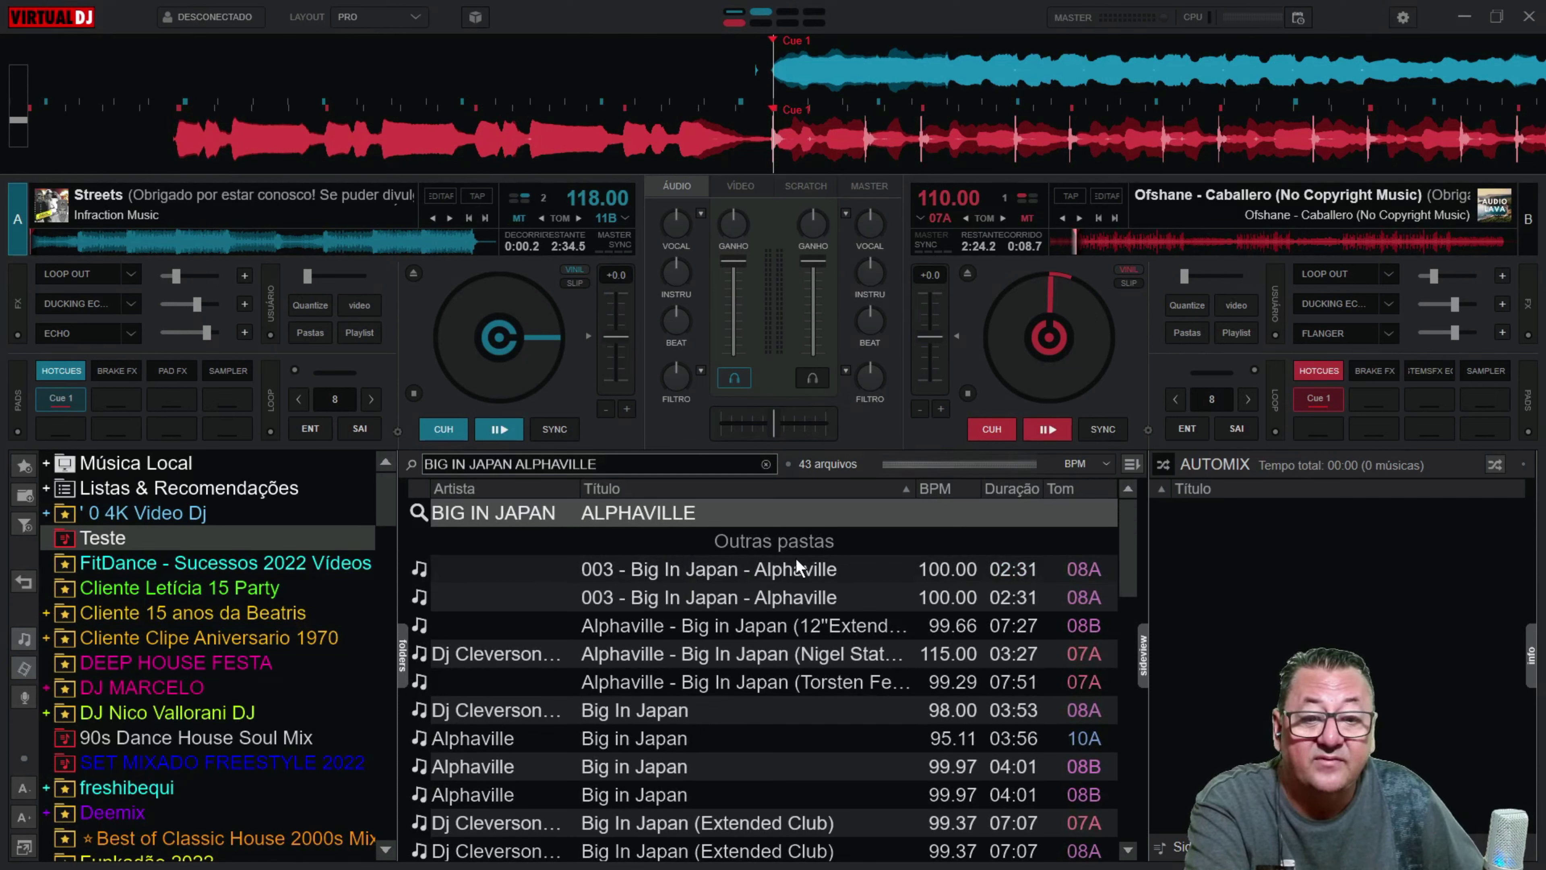
Step: Load Alphaville's Big in Japan (12"Extended Remix) from the search results onto deck A and play it
{"action": "scroll", "coordinate": [693, 617], "scroll_direction": "down", "scroll_amount": 2}
{"action": "scroll", "coordinate": [696, 622], "scroll_direction": "up", "scroll_amount": 2}
{"action": "scroll", "coordinate": [695, 622], "scroll_direction": "down", "scroll_amount": 2}
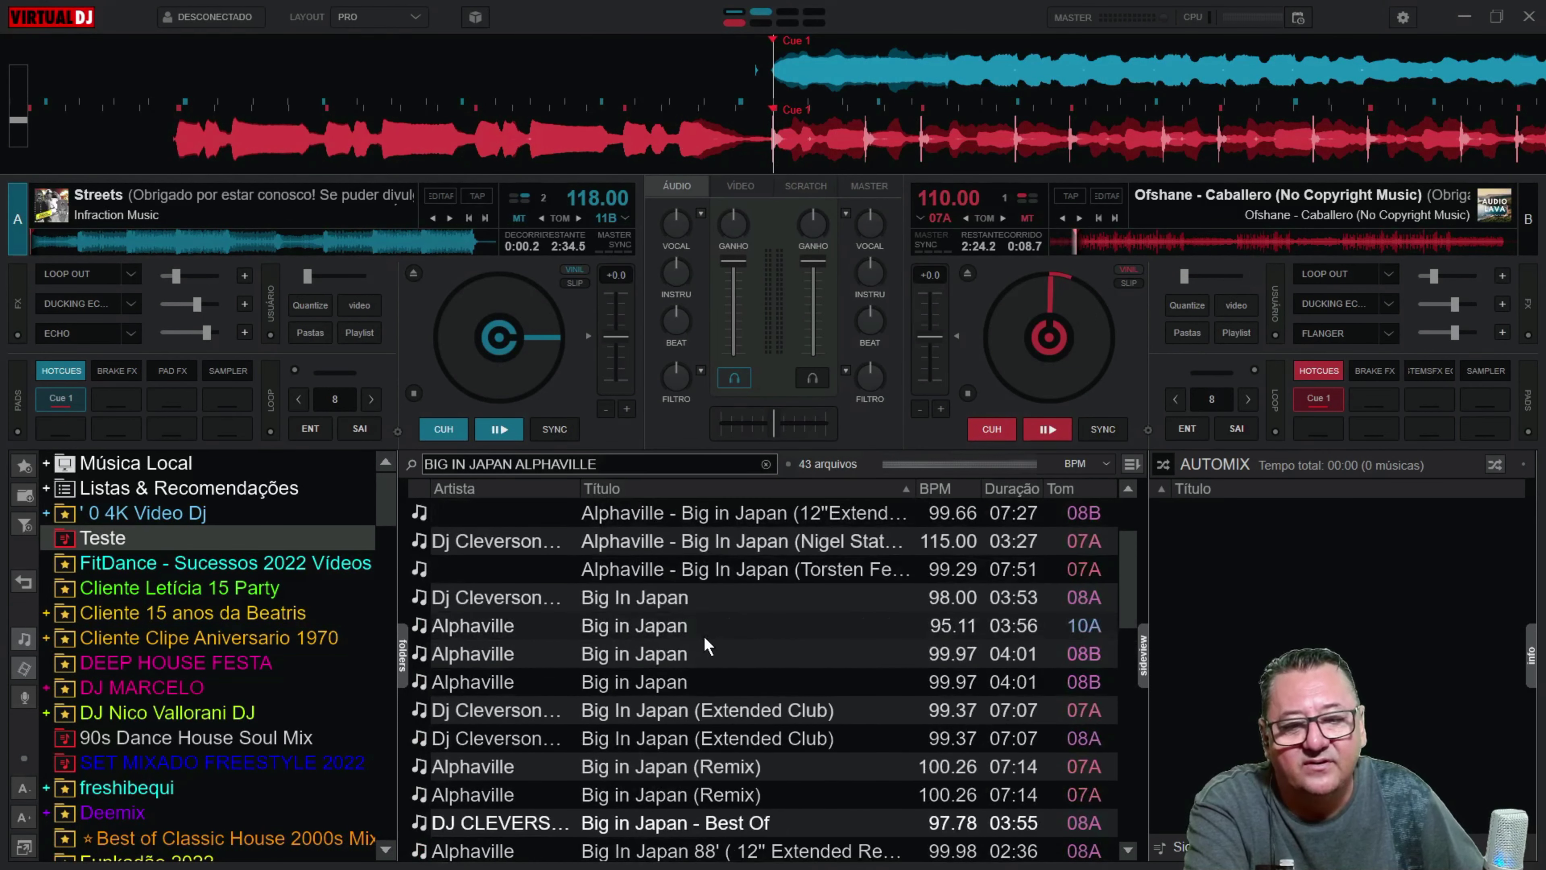
{"action": "scroll", "coordinate": [676, 664], "scroll_direction": "up", "scroll_amount": 2}
{"action": "left_click", "coordinate": [703, 622]}
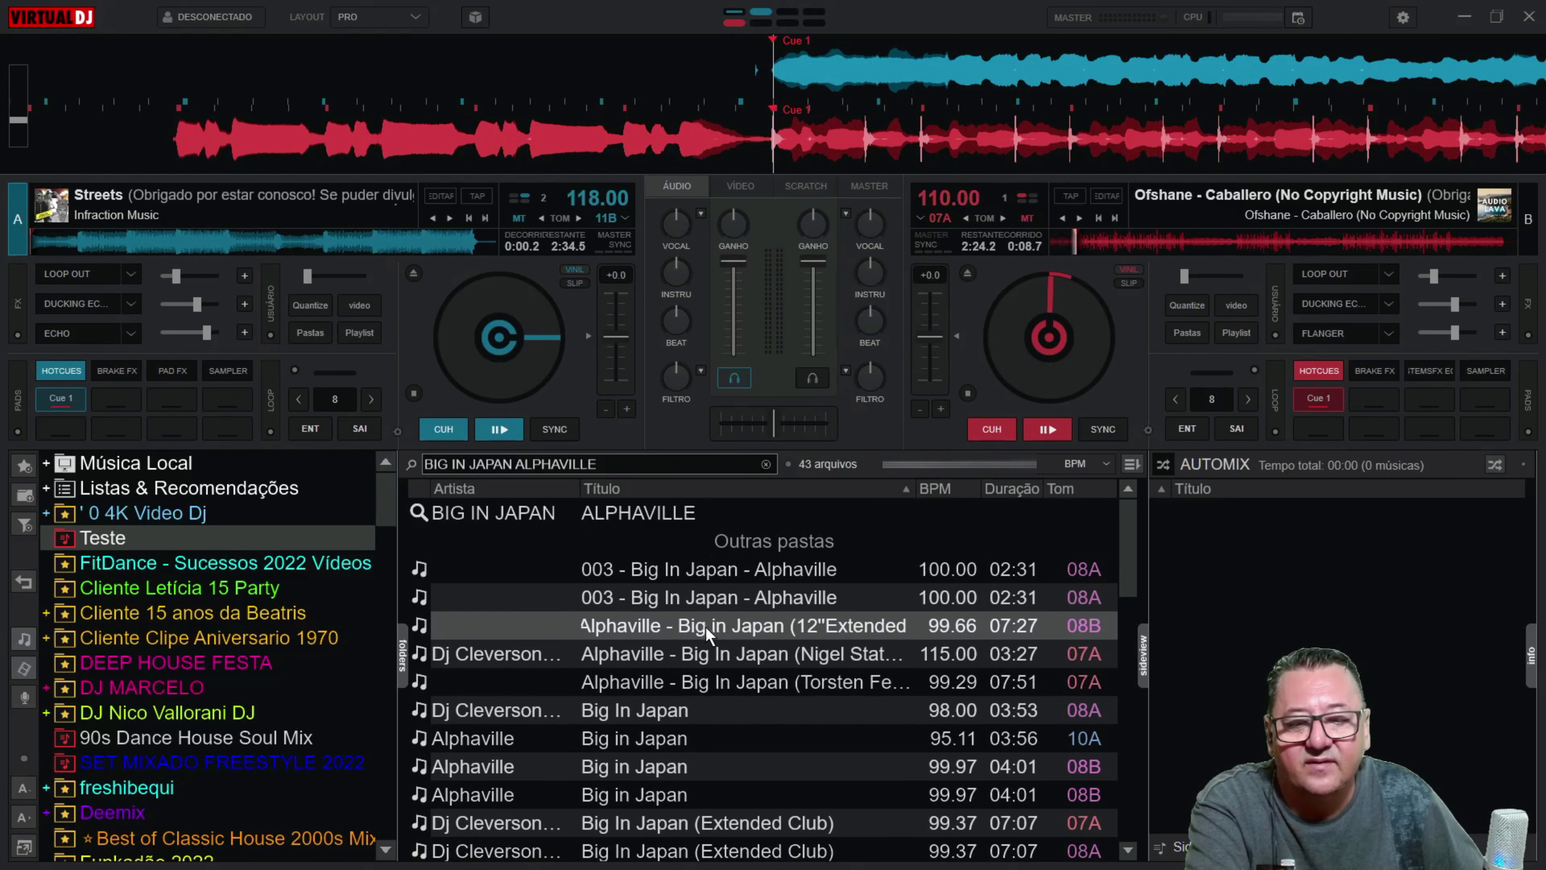
{"action": "left_click_drag", "start_coordinate": [706, 628], "coordinate": [487, 336]}
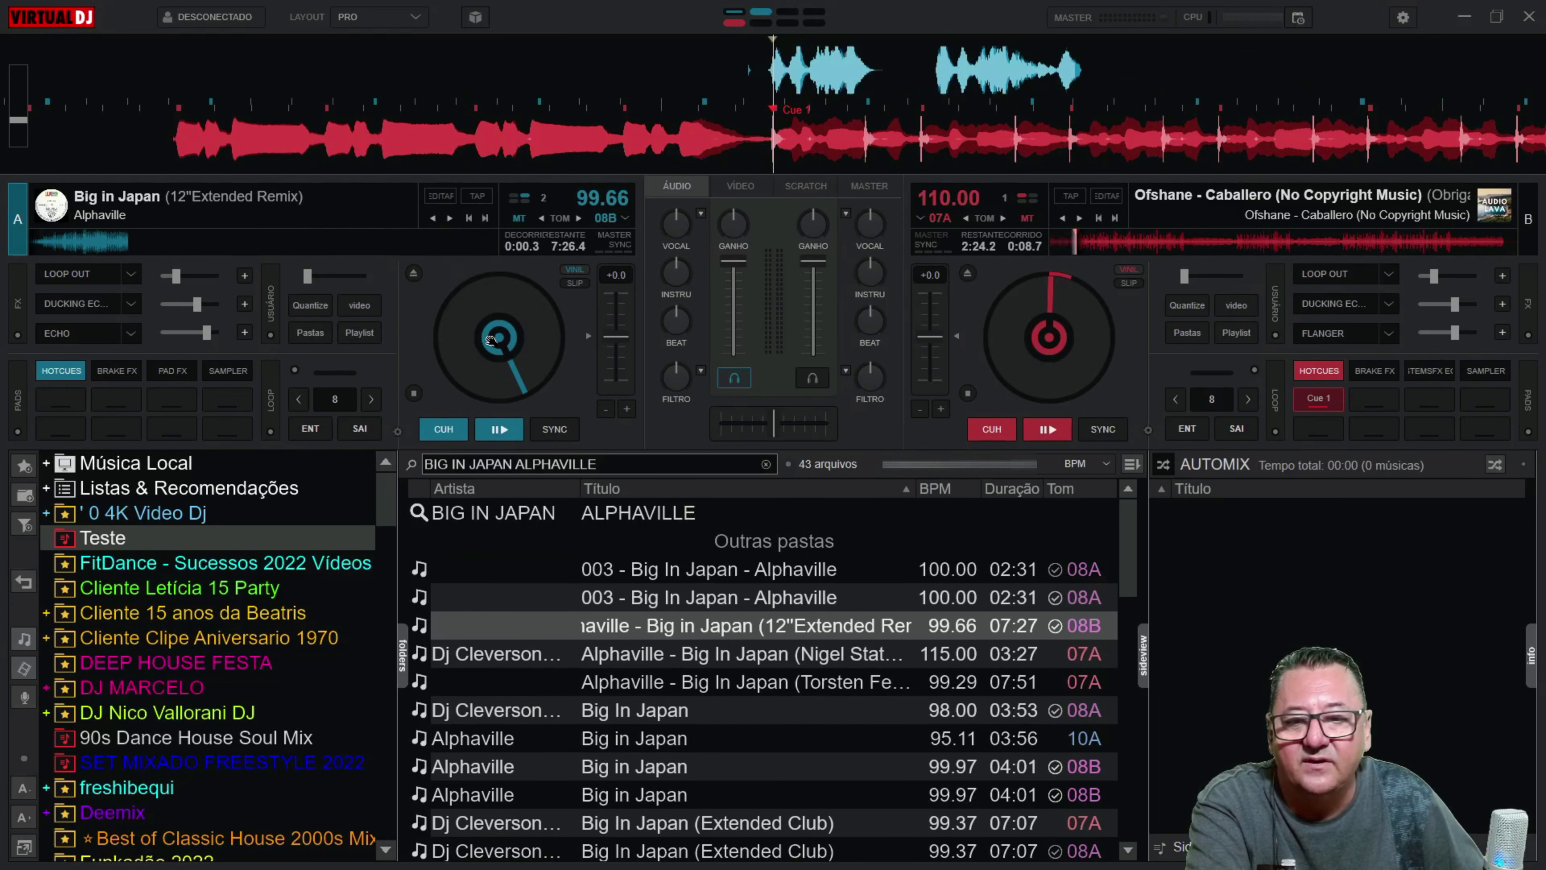
{"action": "left_click", "coordinate": [499, 429]}
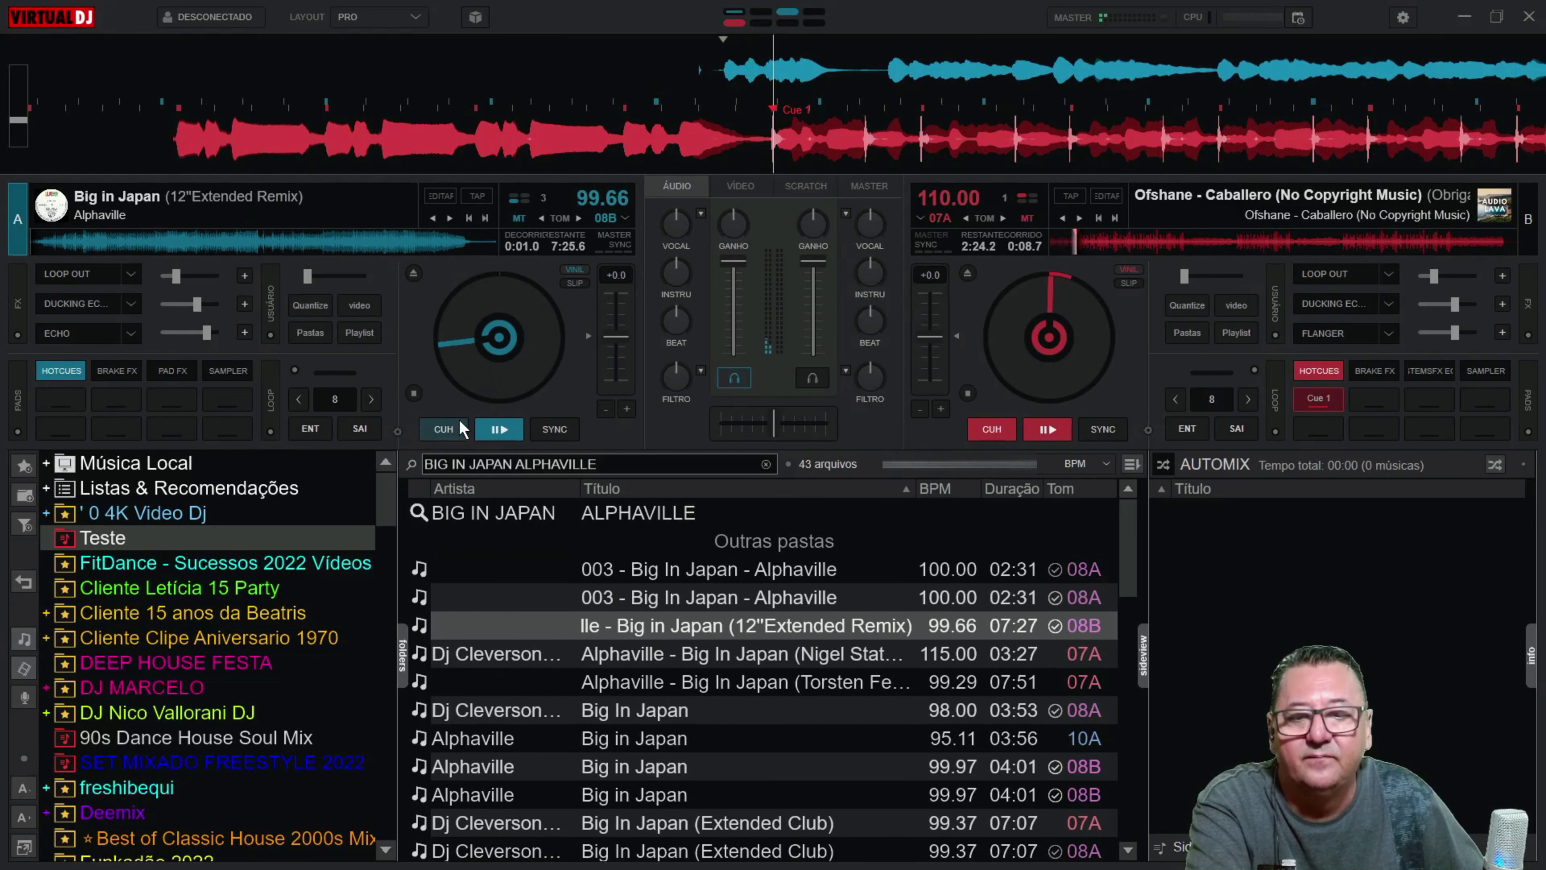
Step: Load the 07A version of Big In Japan (Extended Club) from the search results onto deck A
{"action": "key", "text": "Down"}
{"action": "key", "text": "Down"}
{"action": "key", "text": "Down"}
{"action": "key", "text": "Down"}
{"action": "key", "text": "Down"}
{"action": "key", "text": "Down"}
{"action": "key", "text": "Down"}
{"action": "key", "text": "Left"}
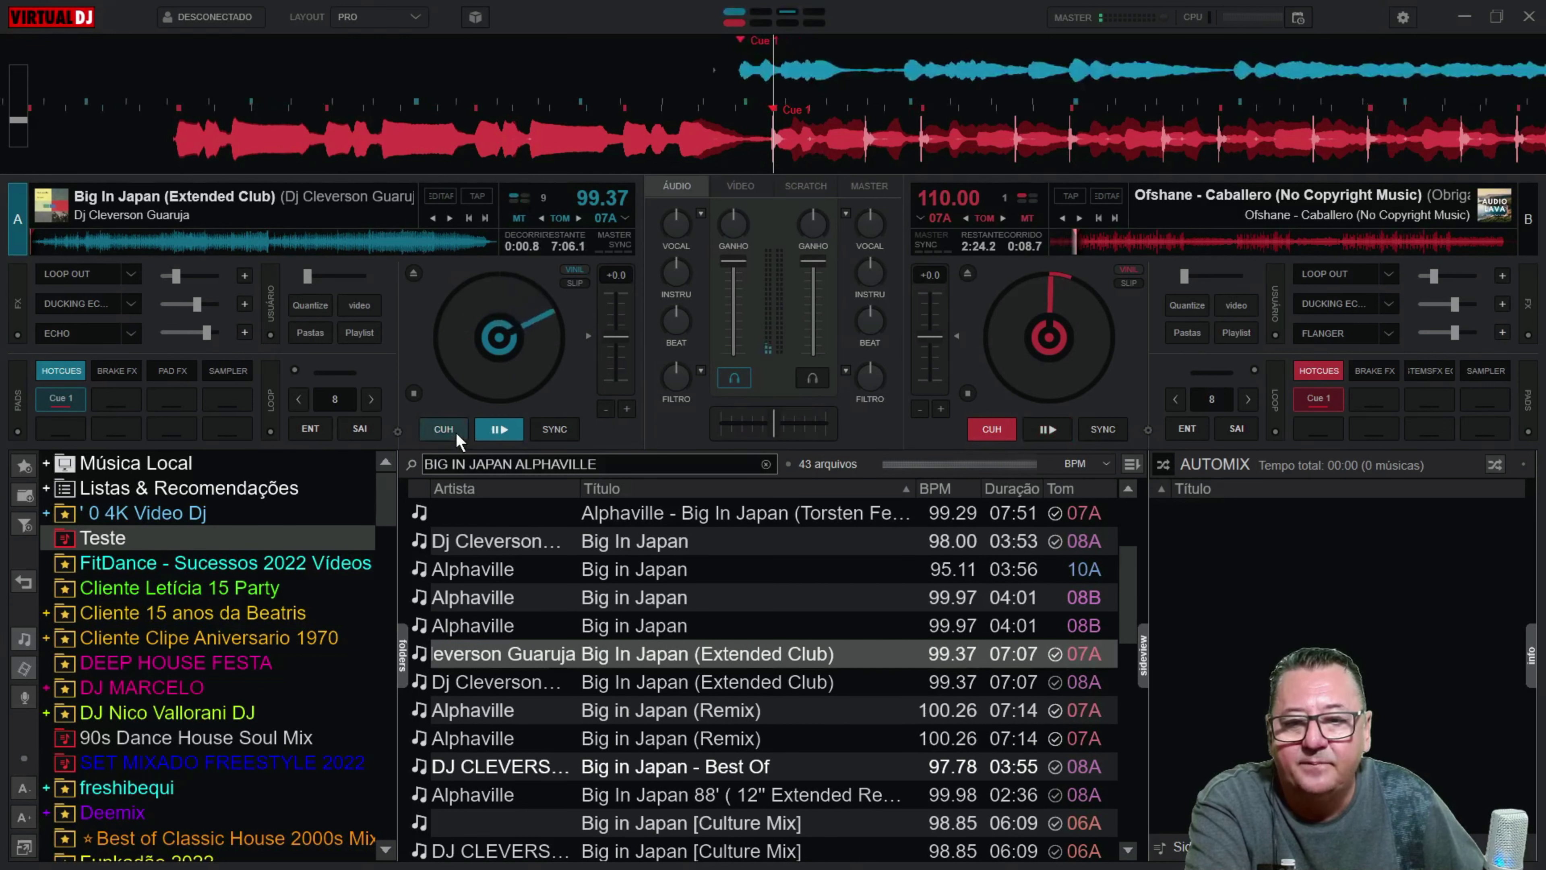
Step: Load the 04:46 and the 03:55 TIDAL versions of Big in Japan onto deck A in turn and play the second one
{"action": "scroll", "coordinate": [649, 602], "scroll_direction": "down", "scroll_amount": 4}
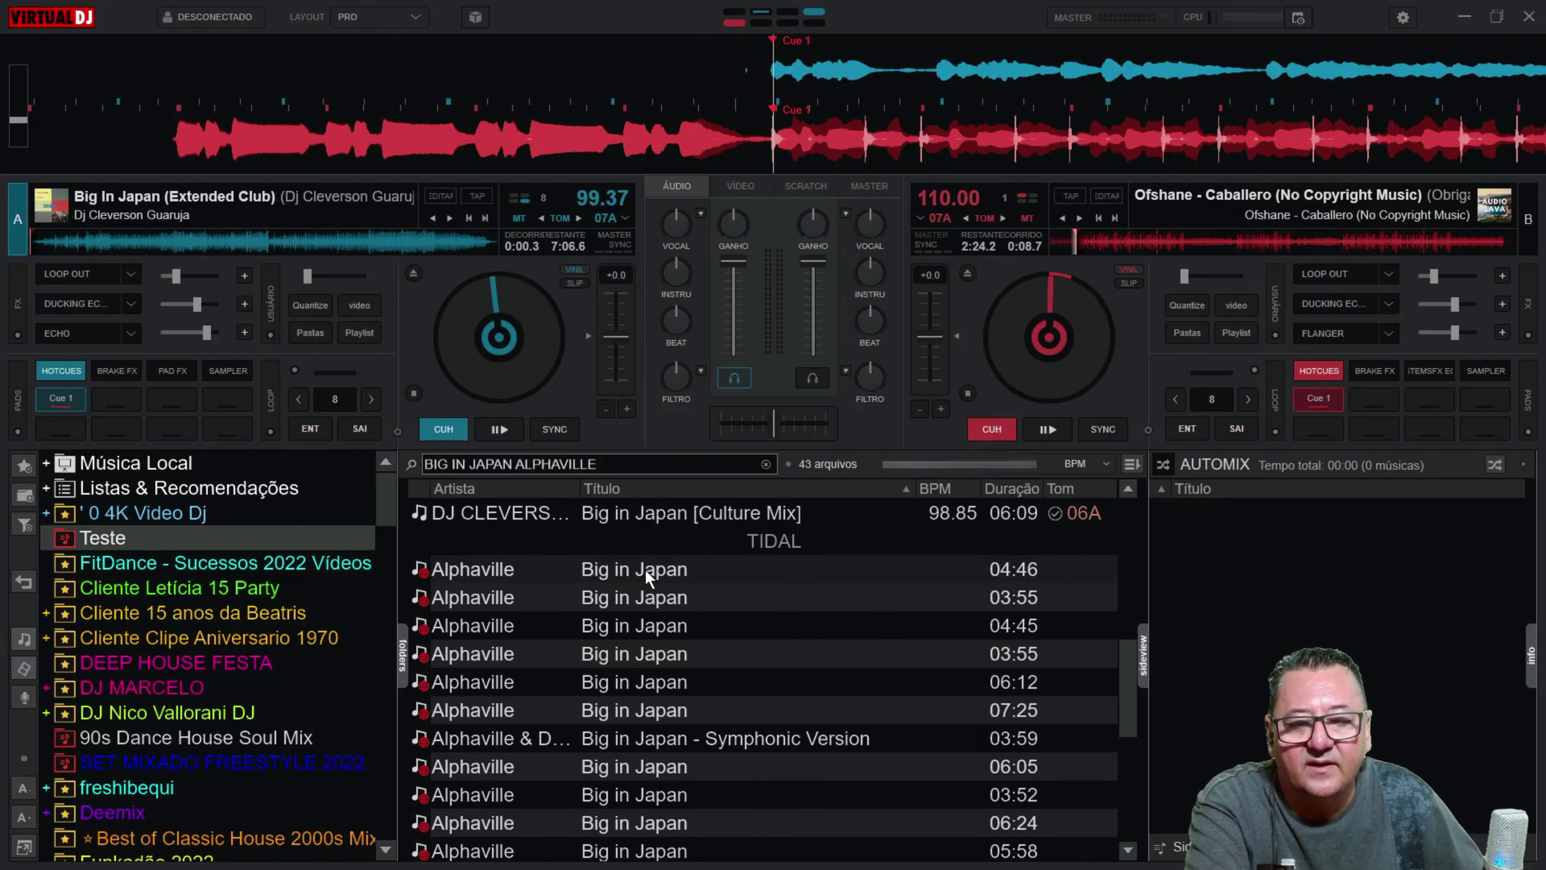
{"action": "left_click_drag", "start_coordinate": [645, 569], "coordinate": [455, 437]}
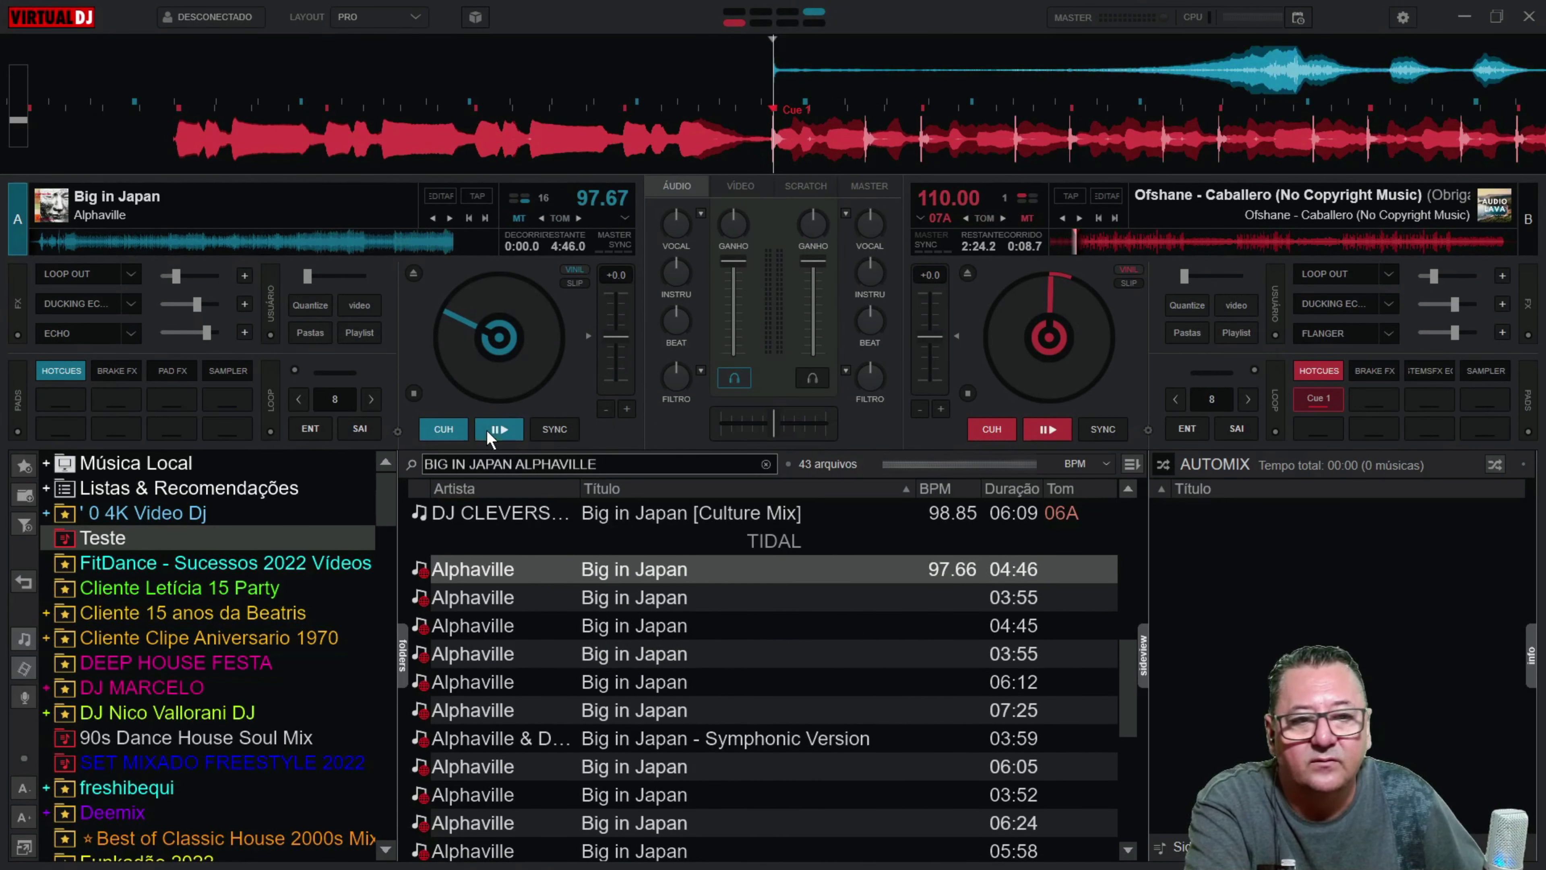
{"action": "left_click", "coordinate": [589, 610]}
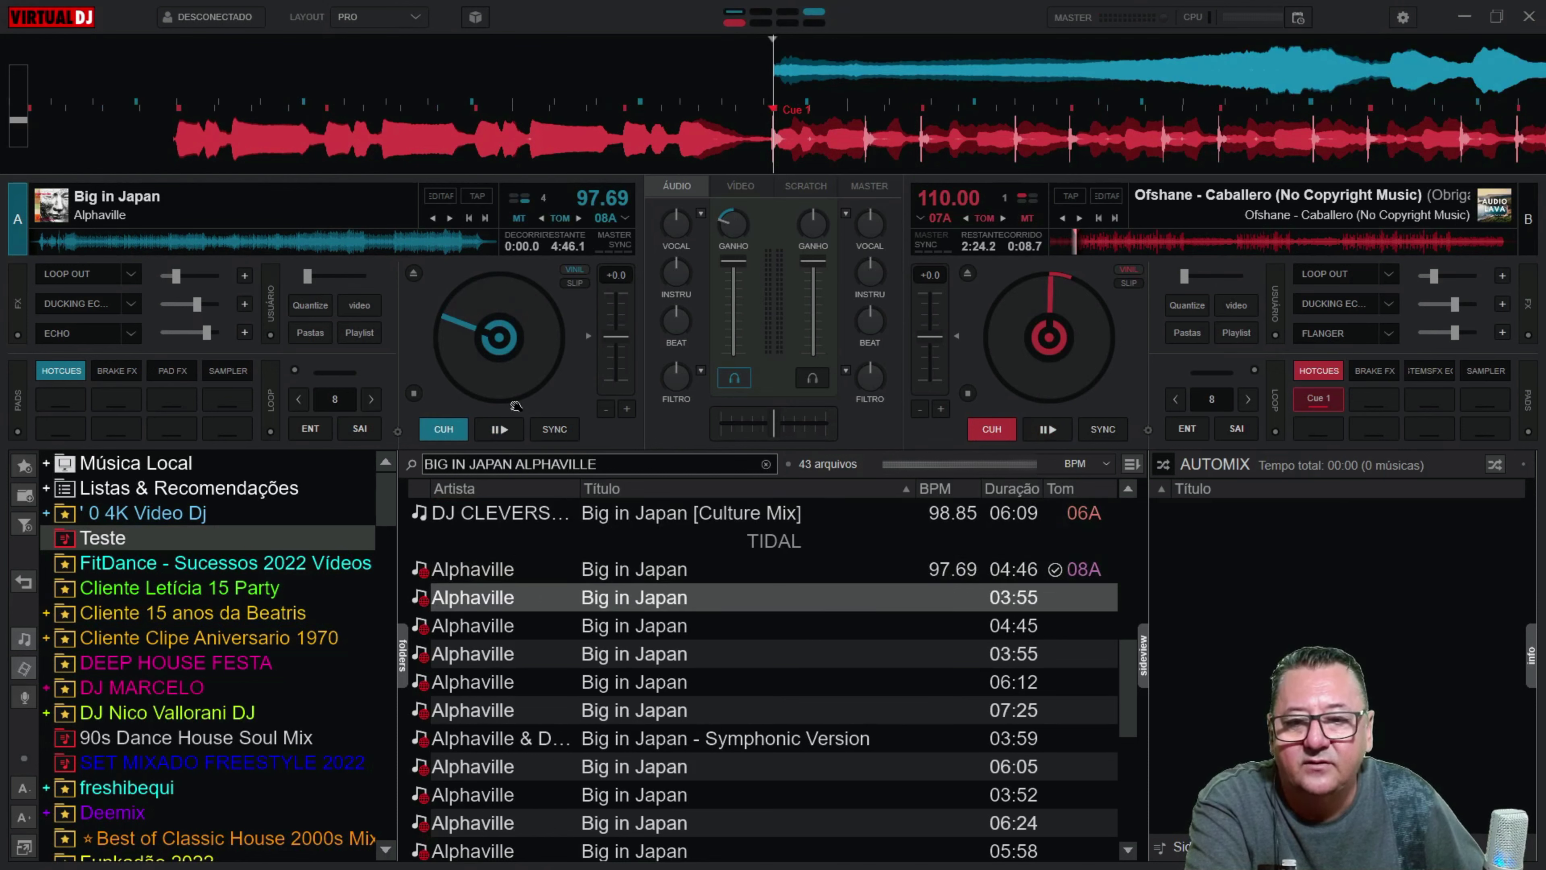
{"action": "left_click_drag", "start_coordinate": [627, 603], "coordinate": [484, 407]}
{"action": "left_click", "coordinate": [499, 429]}
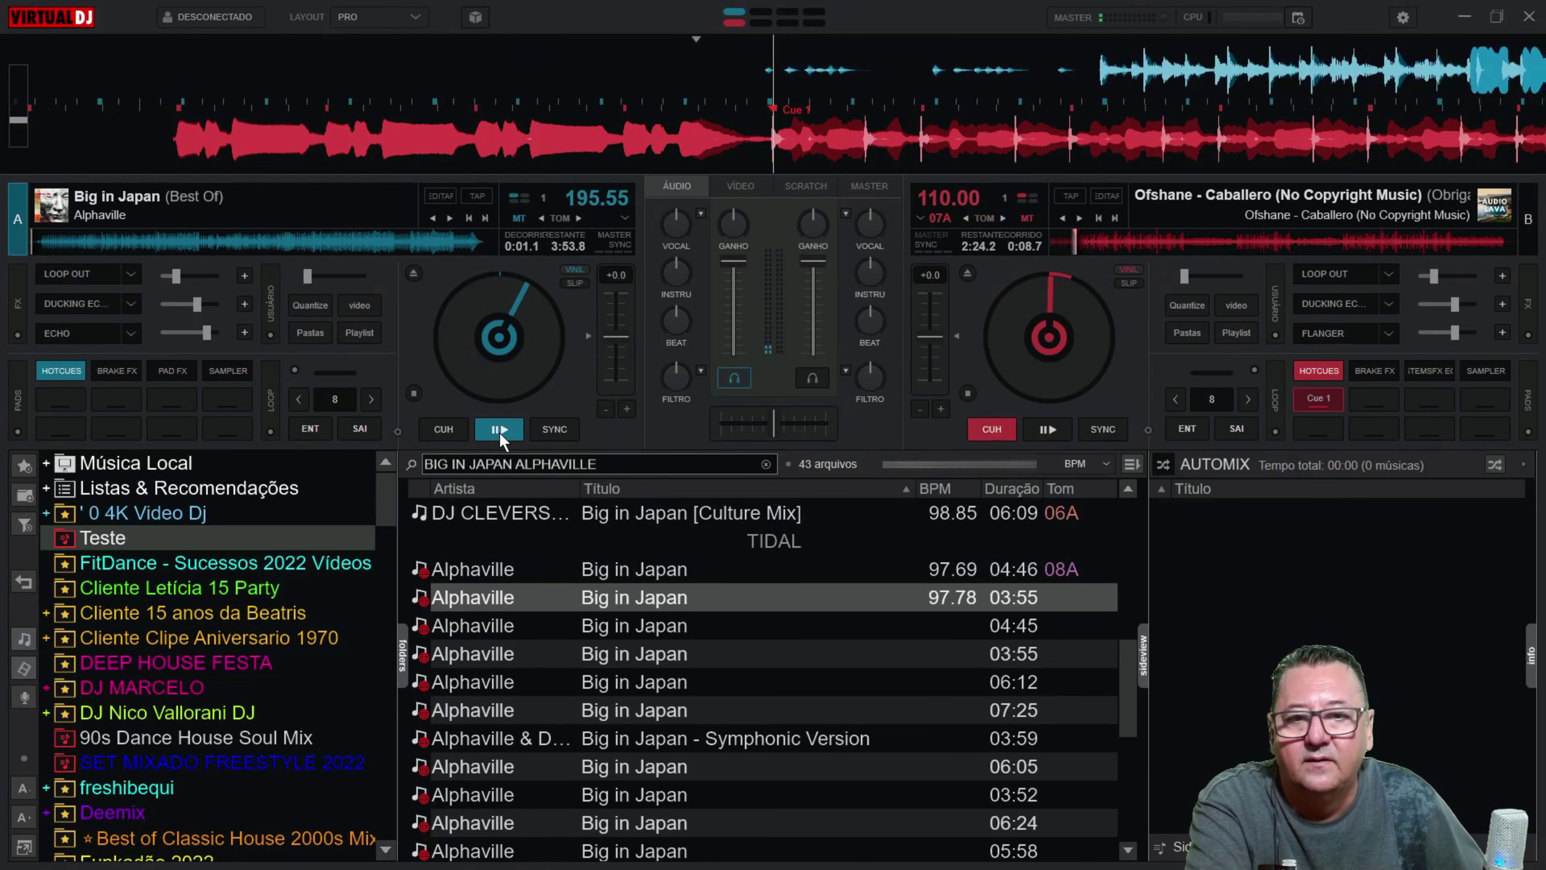
Step: Return to the Teste list and run the search stored in its LIPPS INC entry
{"action": "left_click", "coordinate": [105, 543]}
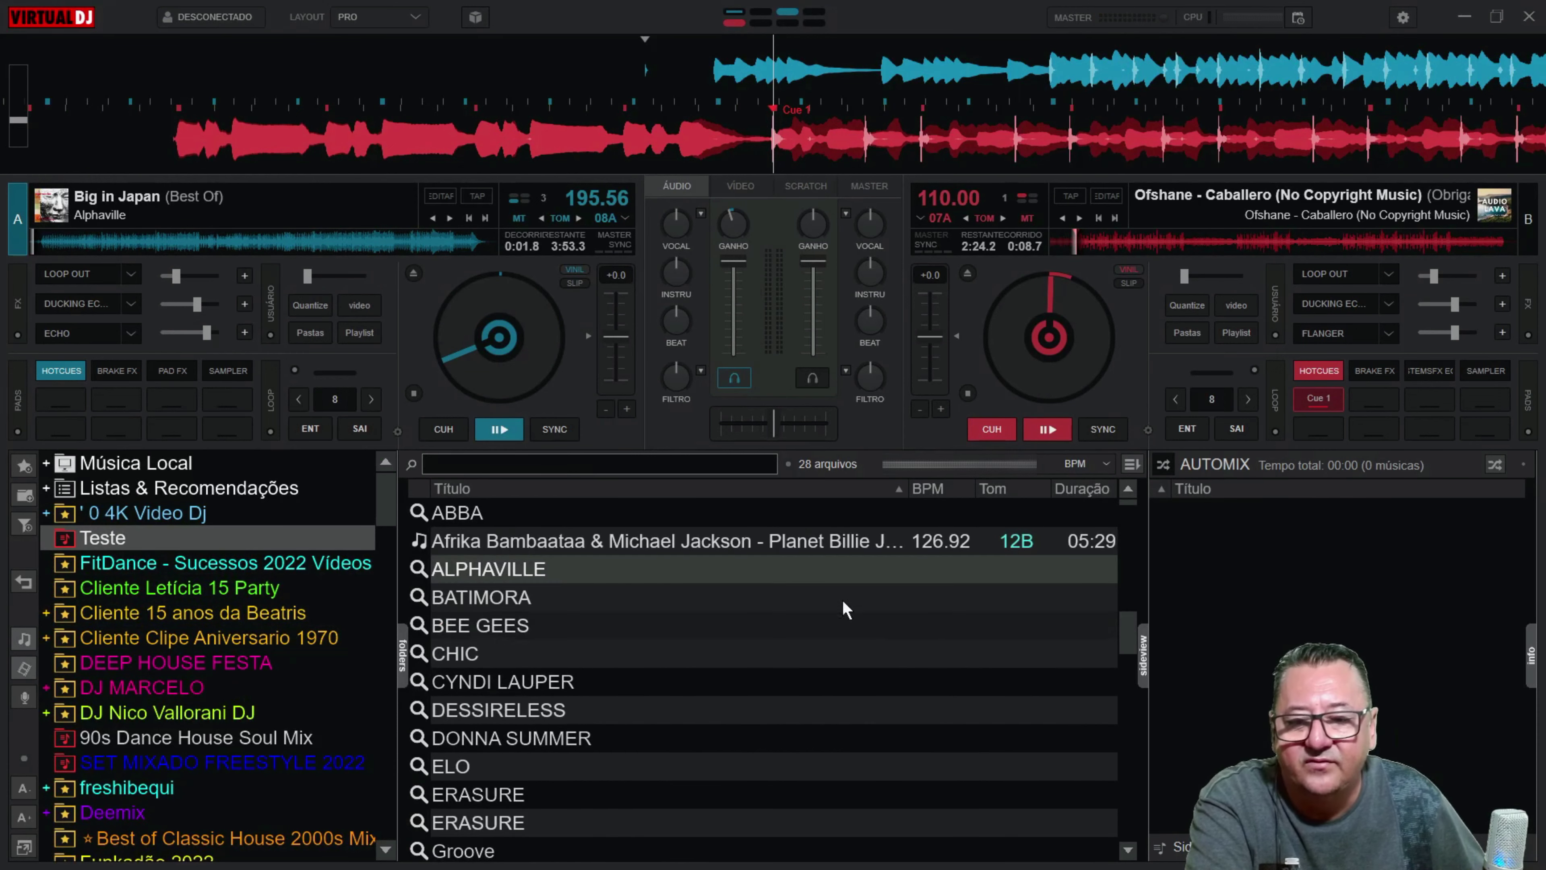
{"action": "left_click", "coordinate": [523, 571]}
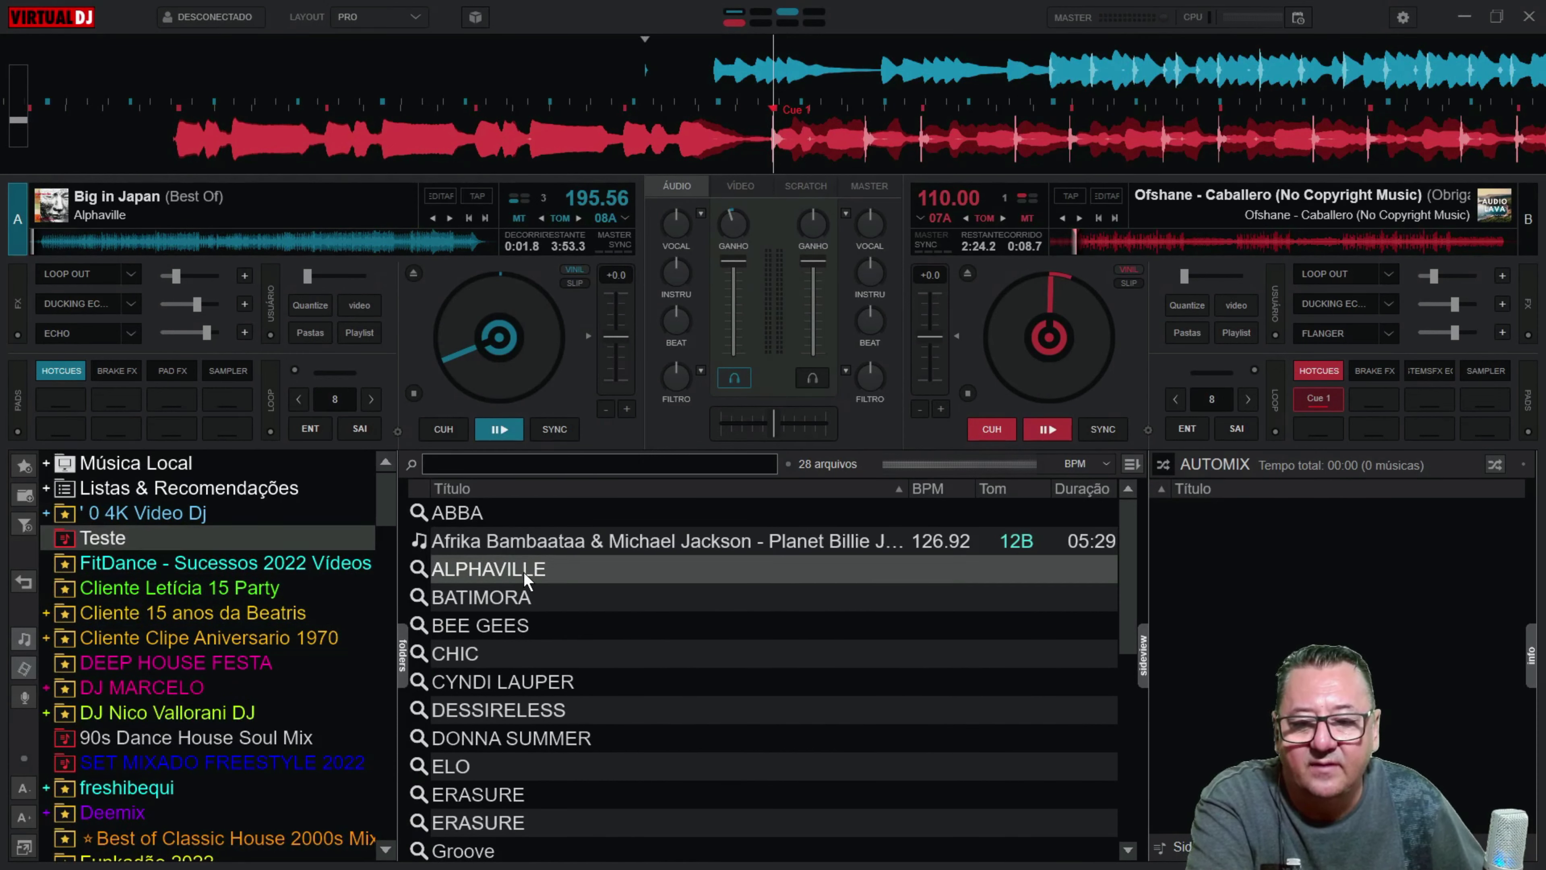
{"action": "scroll", "coordinate": [518, 644], "scroll_direction": "down", "scroll_amount": 4}
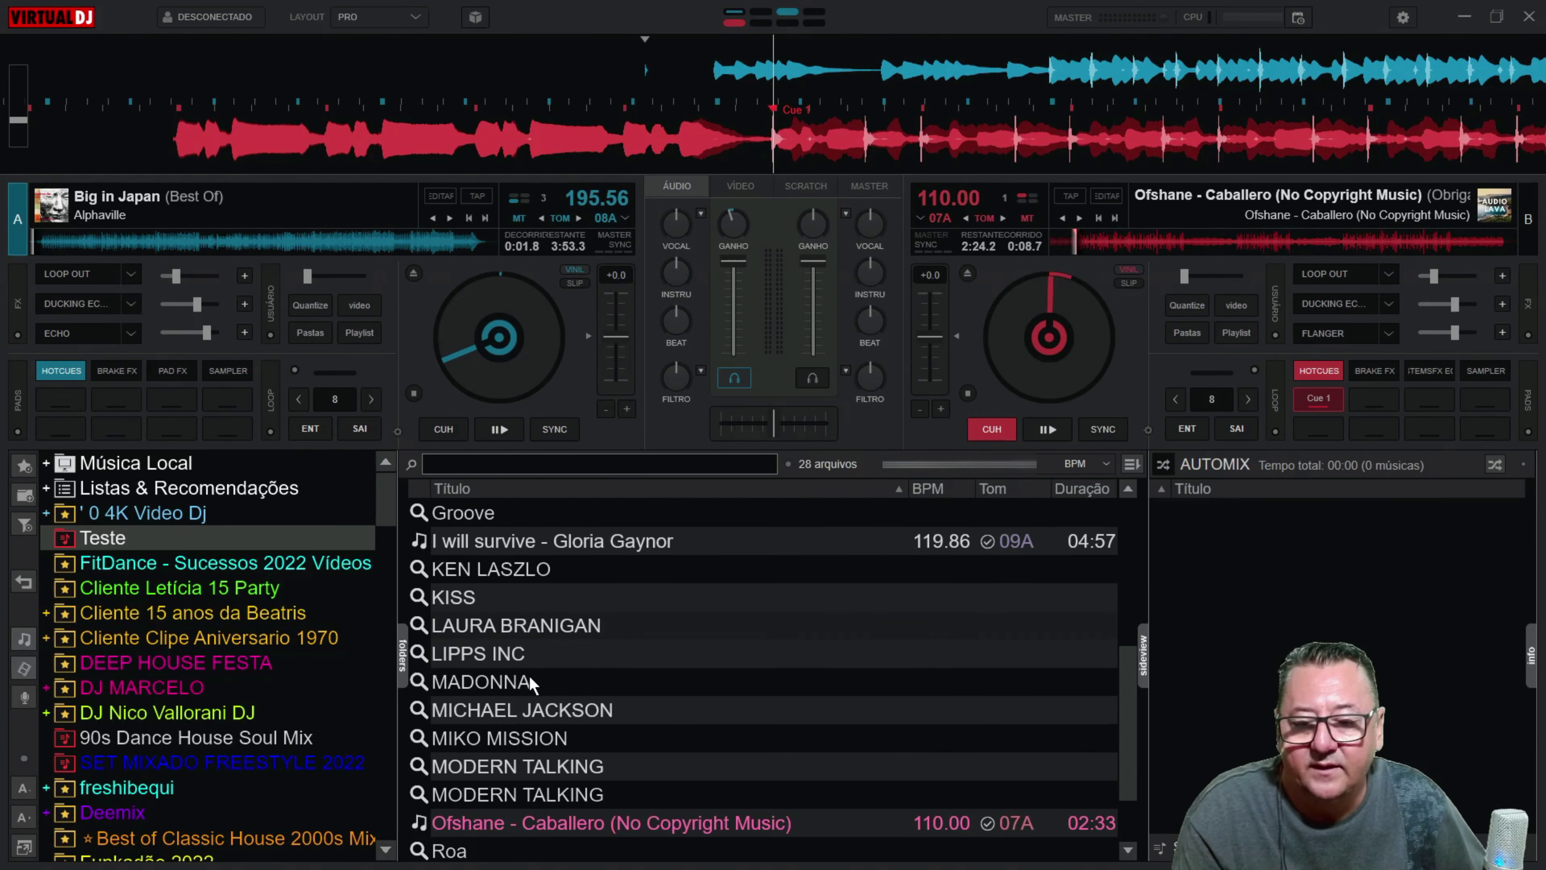
{"action": "right_click", "coordinate": [492, 658]}
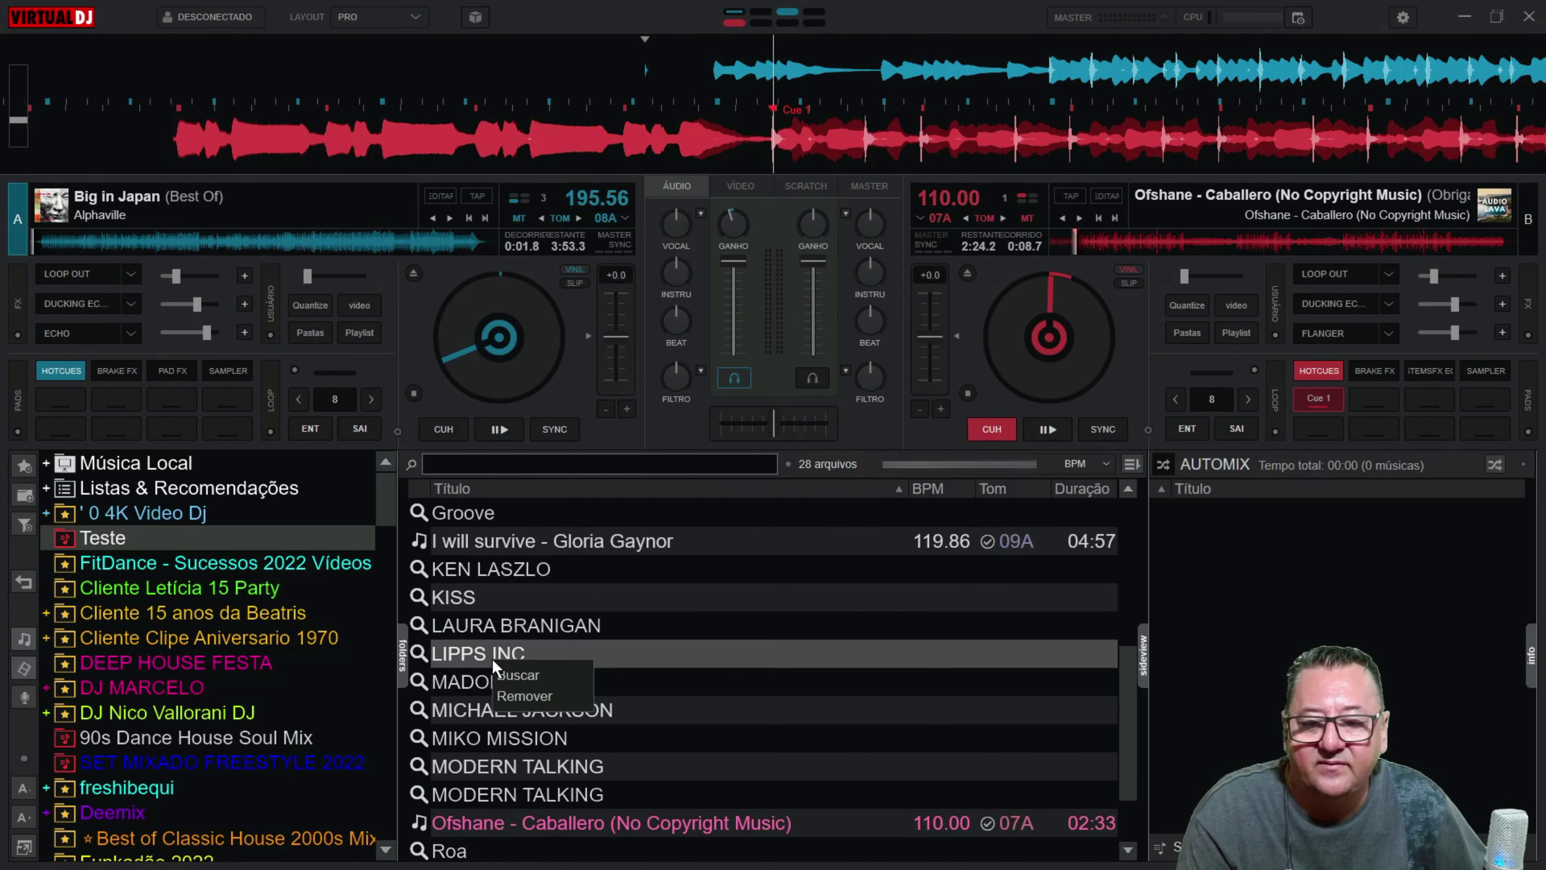
{"action": "left_click", "coordinate": [515, 673]}
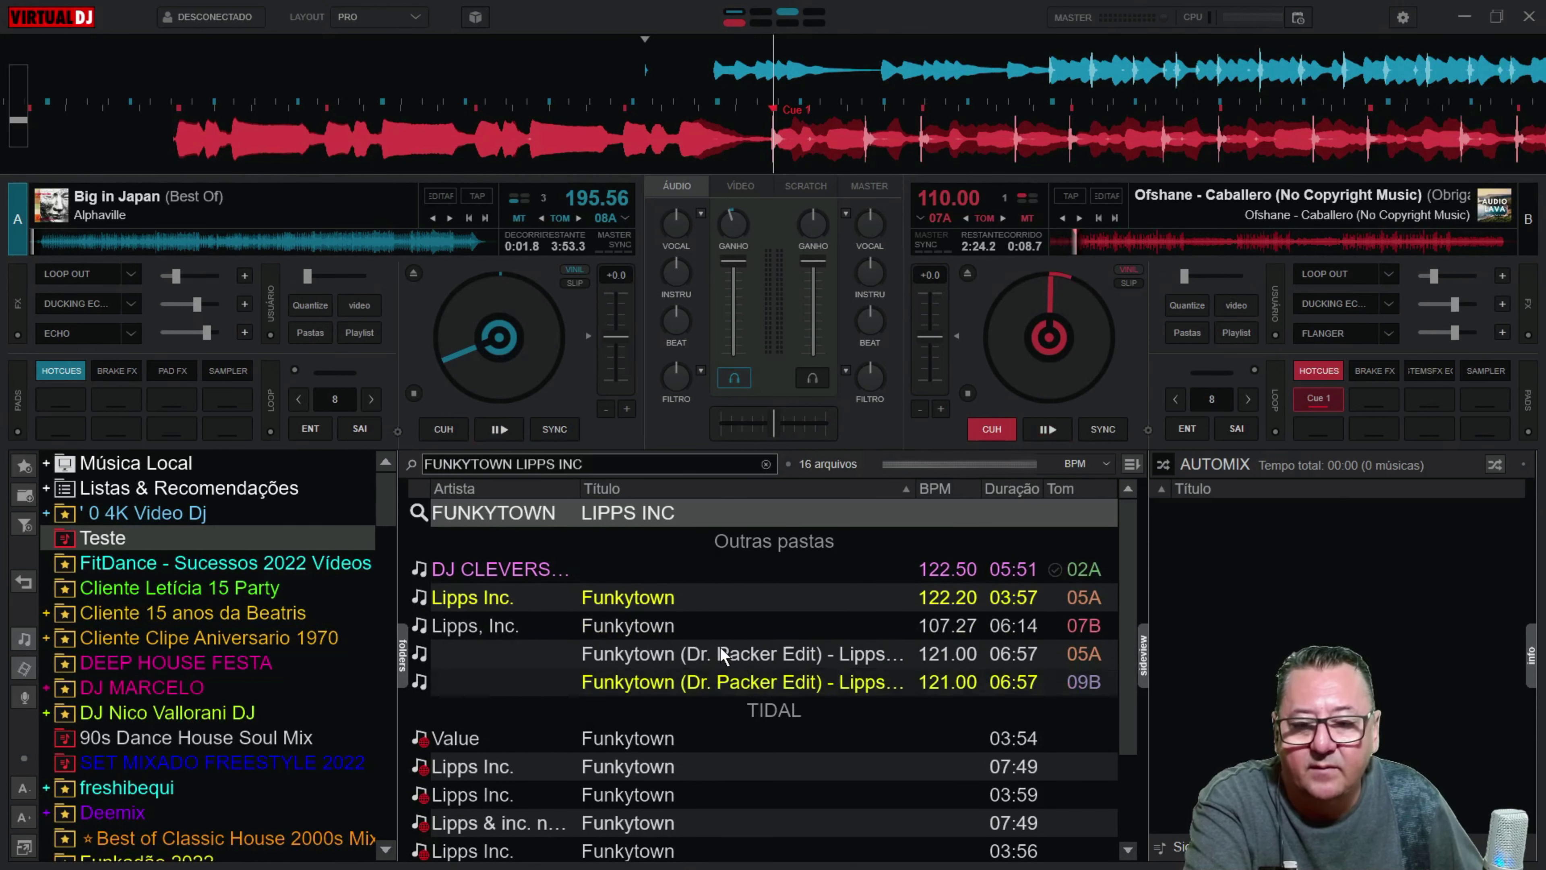
Step: Load and play the 05A Funkytown (Dr. Packer Edit) on deck A, and clear the search
{"action": "double_click", "coordinate": [688, 654]}
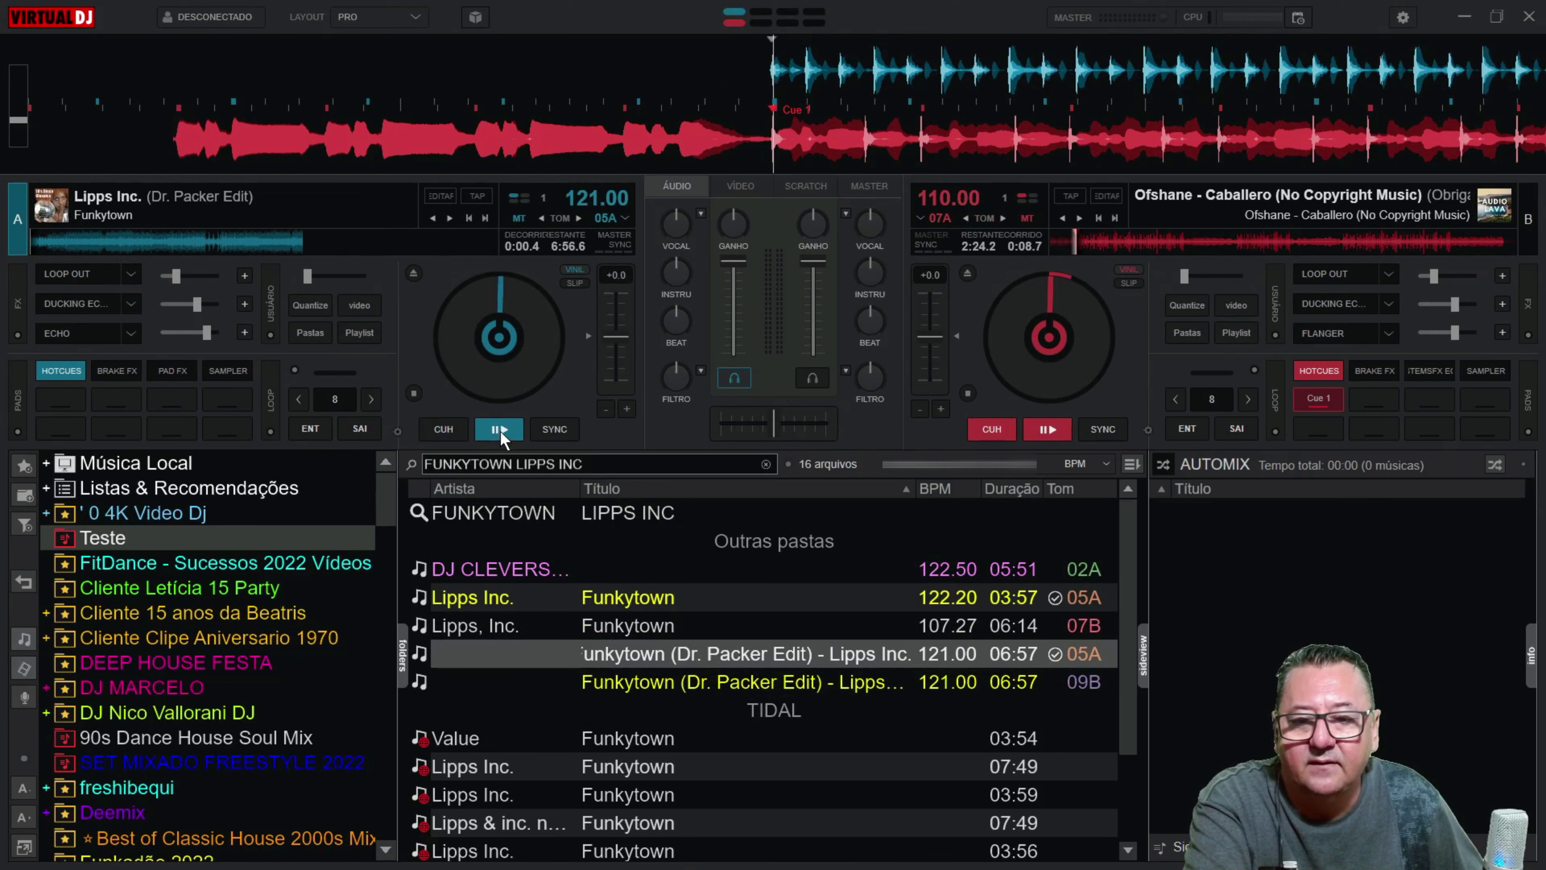
{"action": "left_click", "coordinate": [499, 430]}
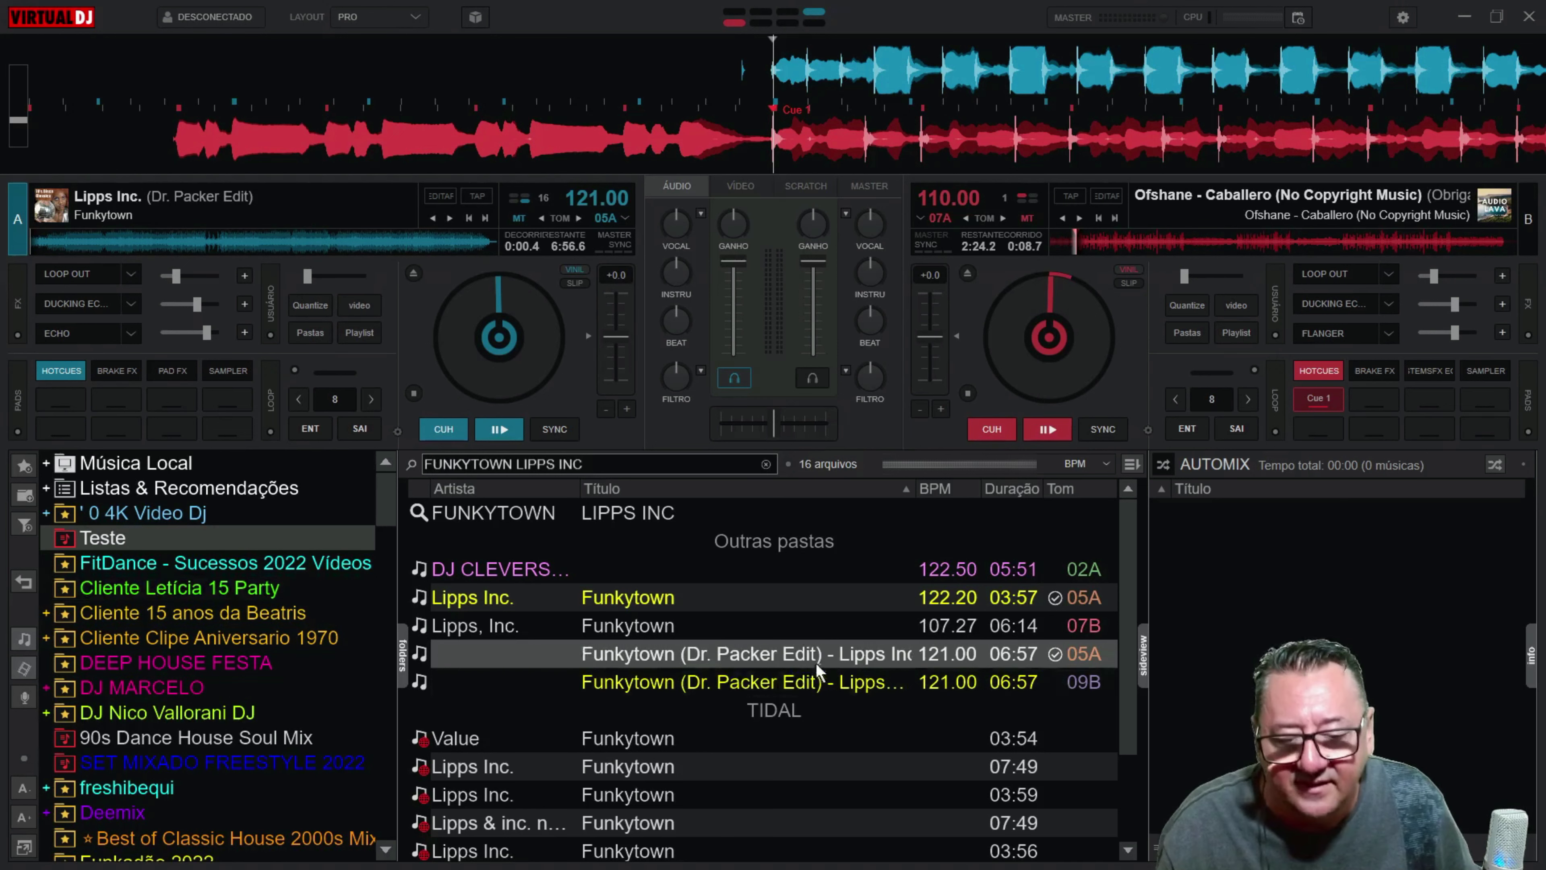
{"action": "left_click", "coordinate": [766, 466]}
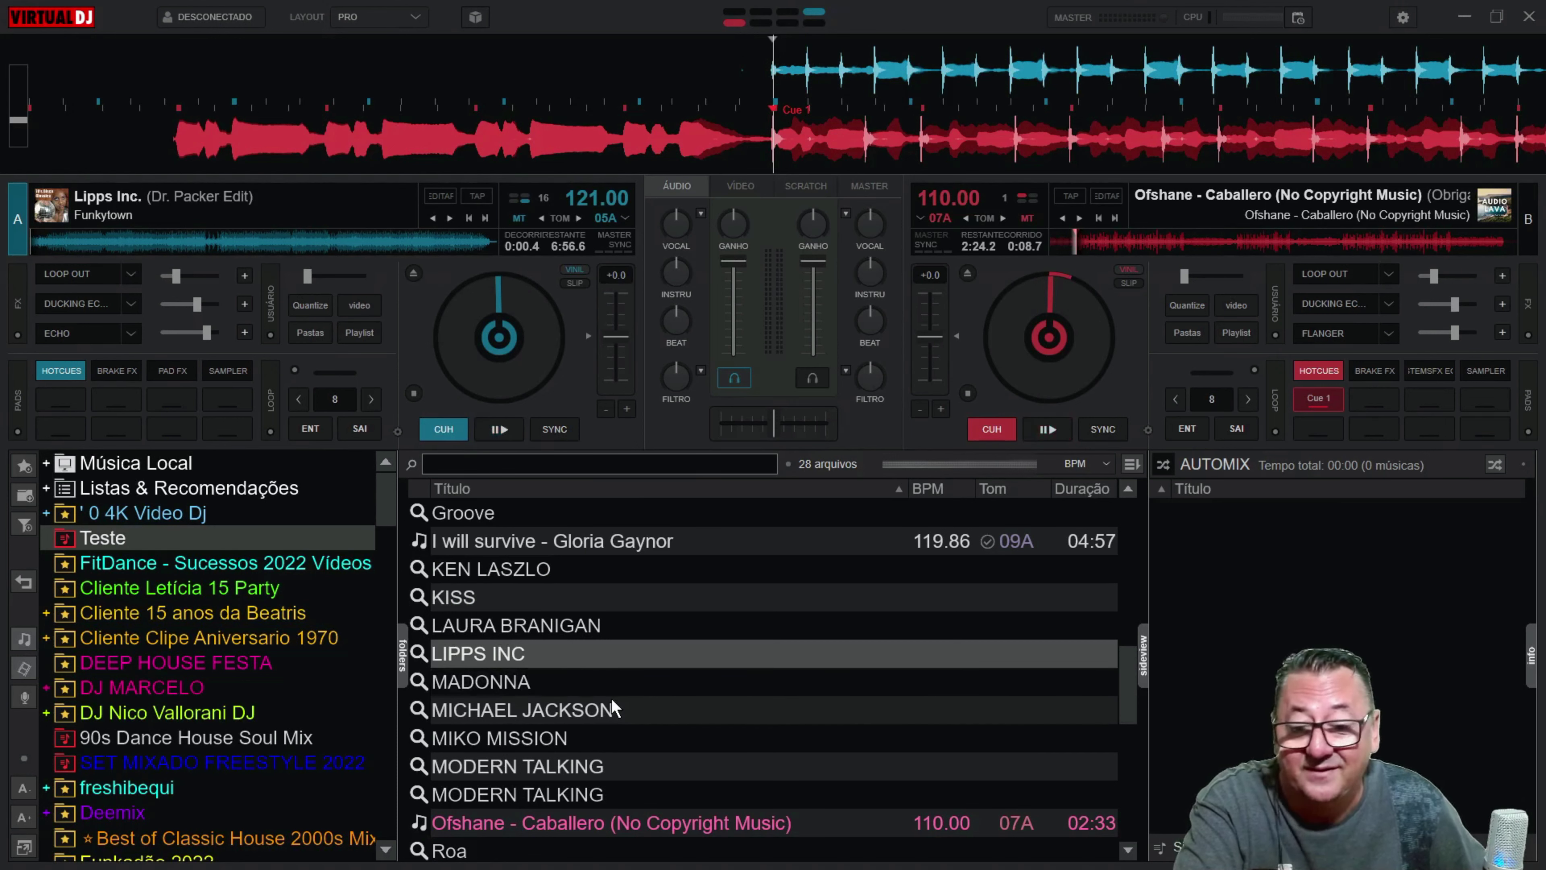
Step: Run the search stored in the MADONNA entry and look through the La Isla Bonita versions
{"action": "scroll", "coordinate": [611, 698], "scroll_direction": "down", "scroll_amount": 3}
{"action": "right_click", "coordinate": [484, 600]}
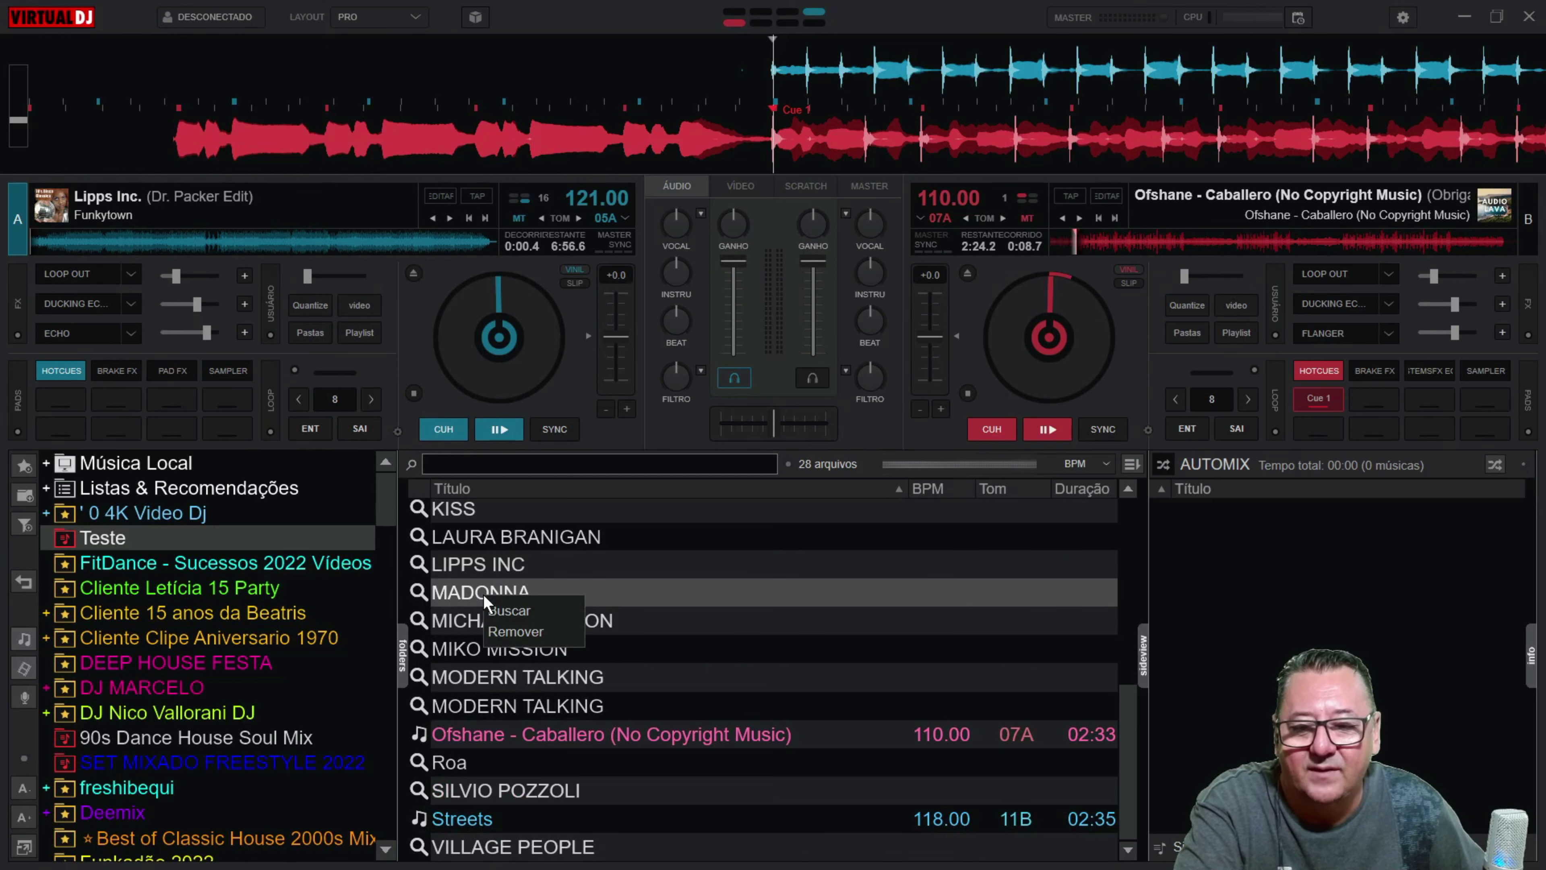
{"action": "left_click", "coordinate": [505, 611]}
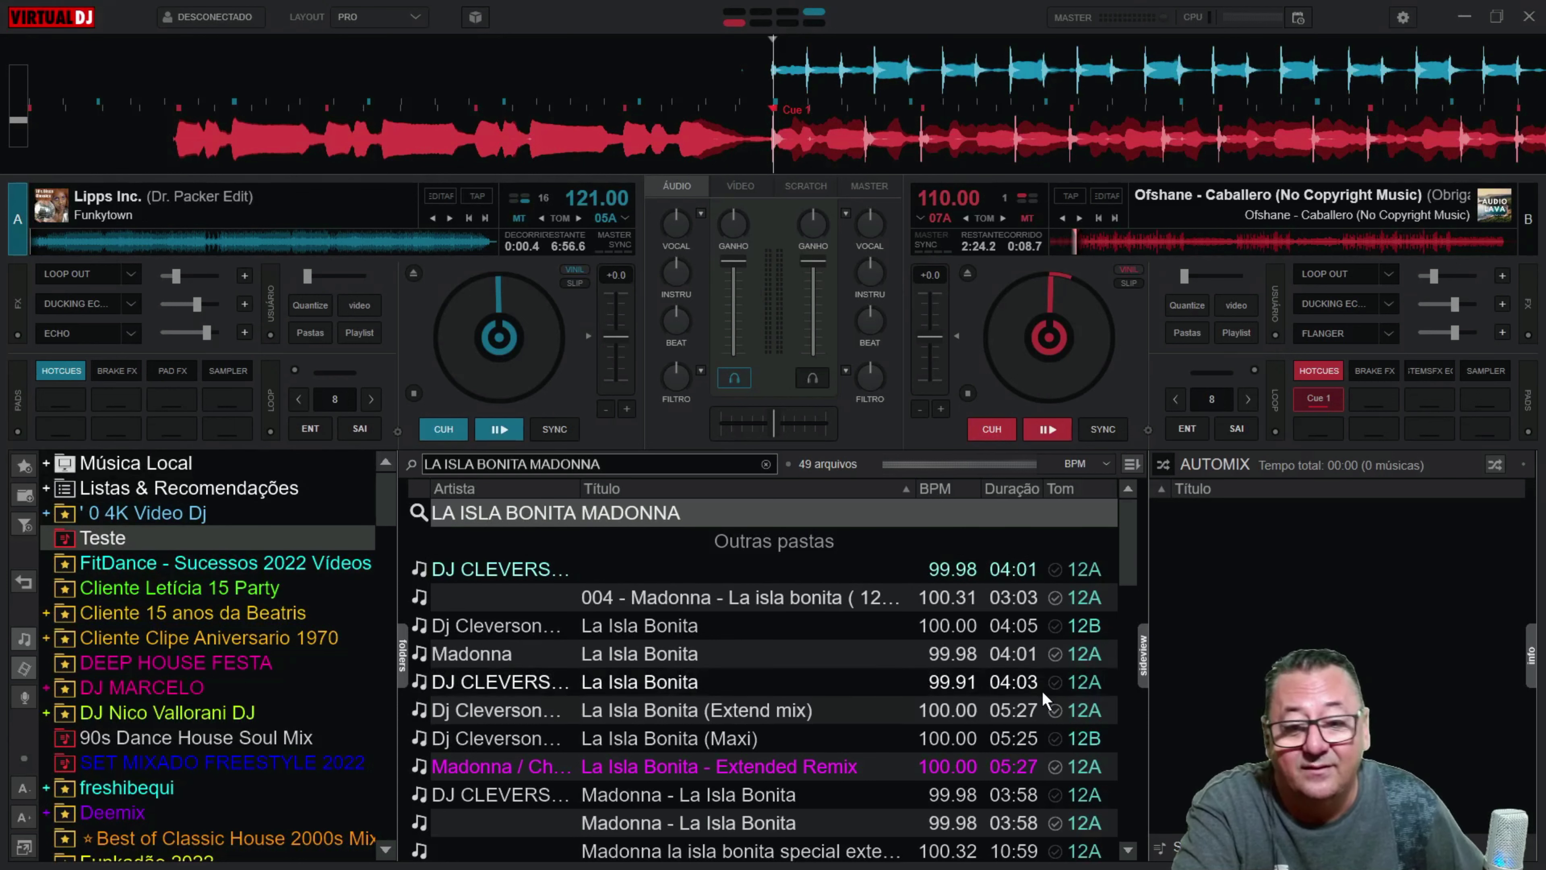
{"action": "scroll", "coordinate": [812, 655], "scroll_direction": "down", "scroll_amount": 2}
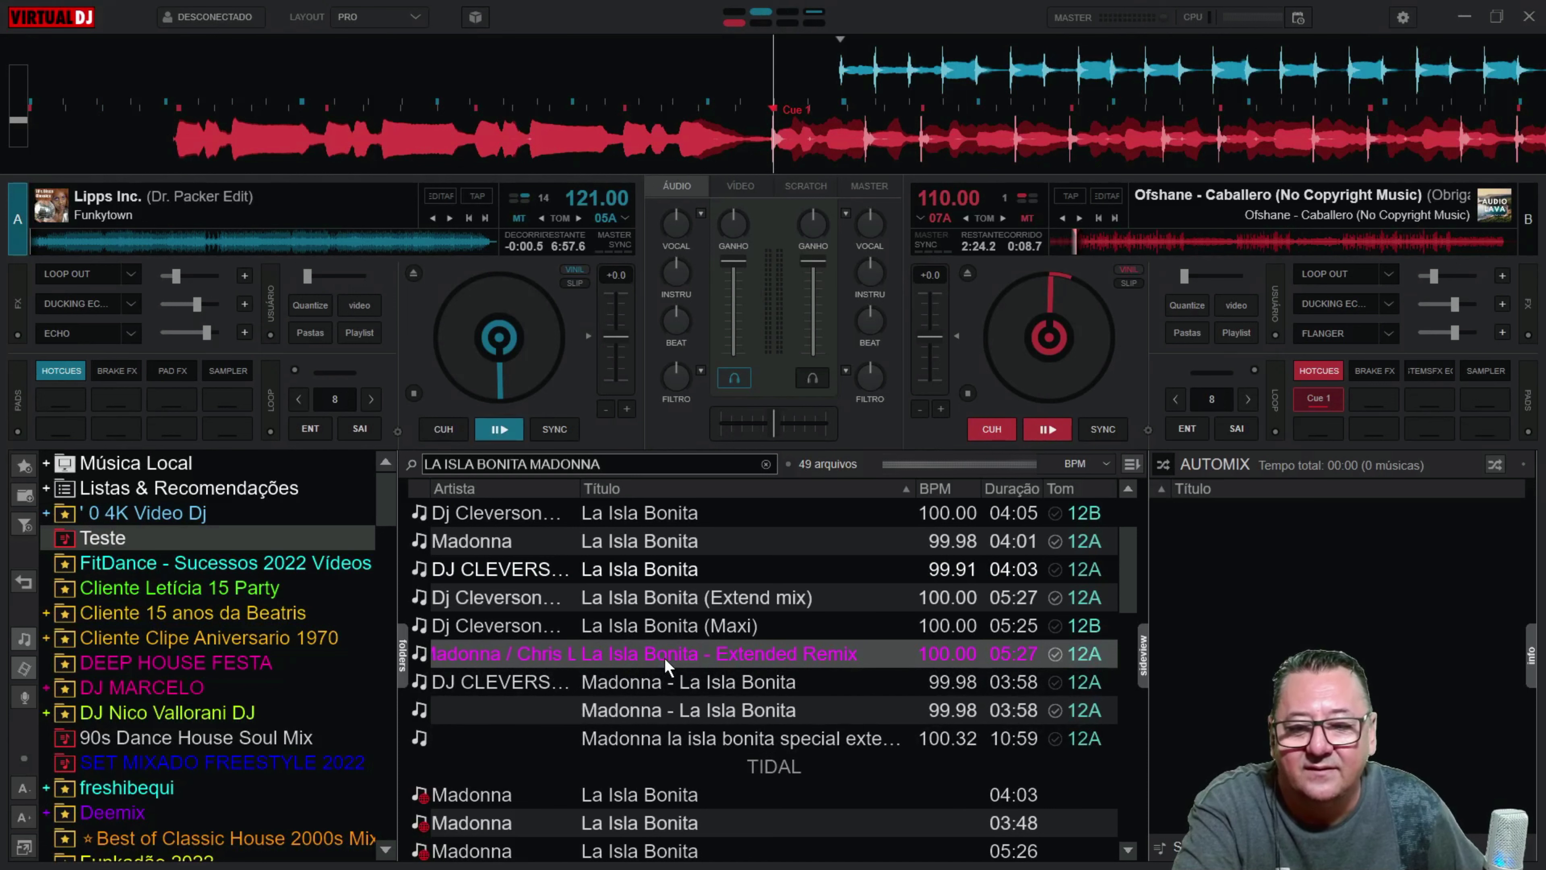
{"action": "scroll", "coordinate": [667, 665], "scroll_direction": "down", "scroll_amount": 1}
{"action": "scroll", "coordinate": [667, 675], "scroll_direction": "up", "scroll_amount": 3}
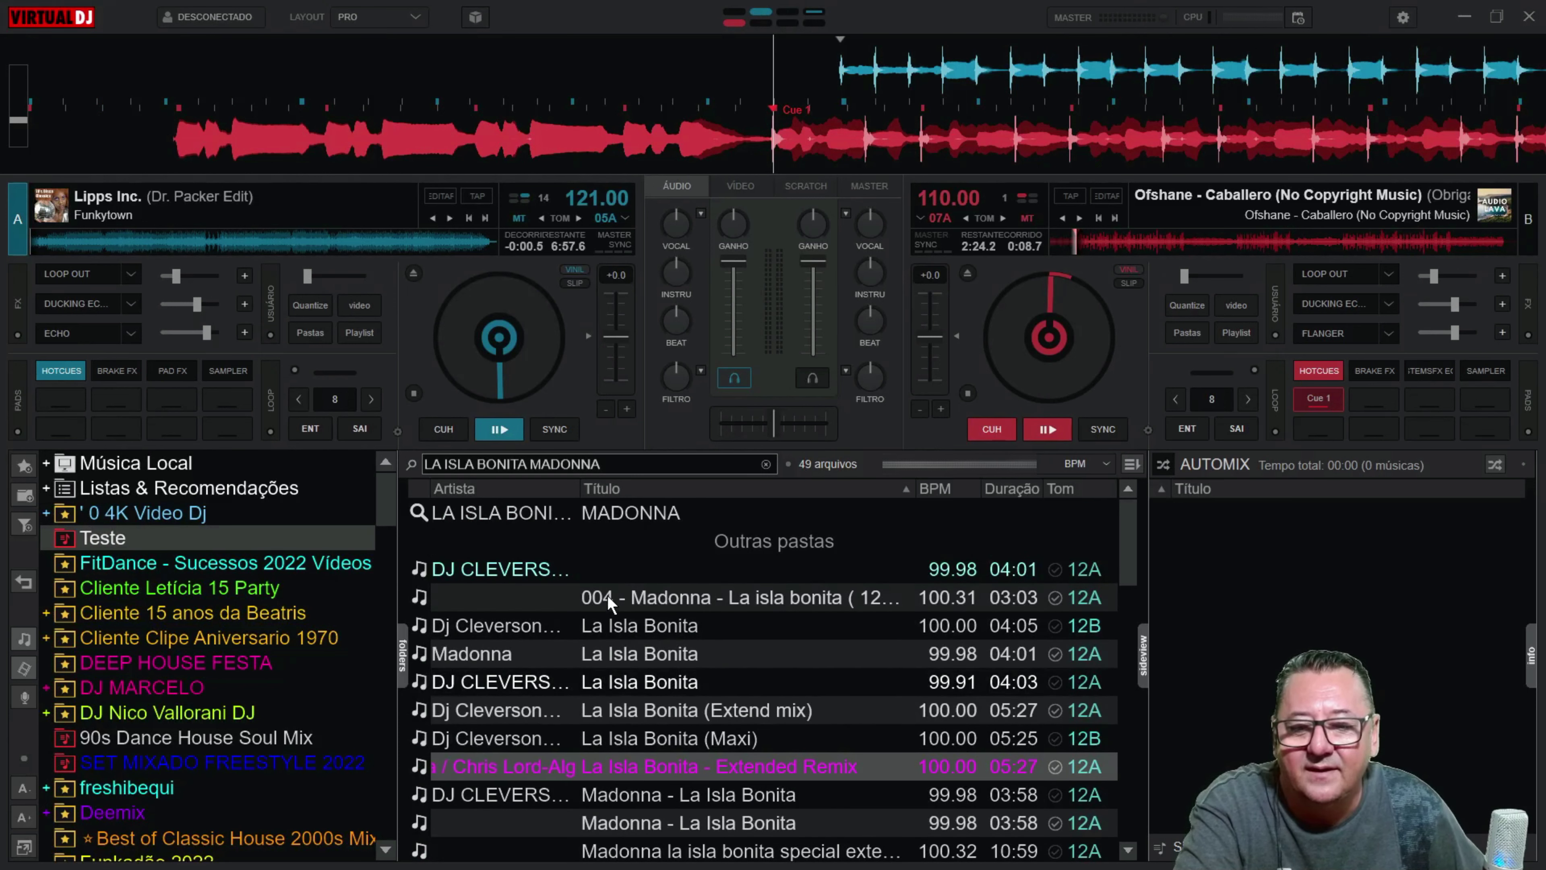
Step: Run the search stored in the Teste list's LAURA BRANIGAN entry and load the 04:51 version of Gloria onto deck A
{"action": "left_click", "coordinate": [104, 536]}
{"action": "right_click", "coordinate": [523, 575]}
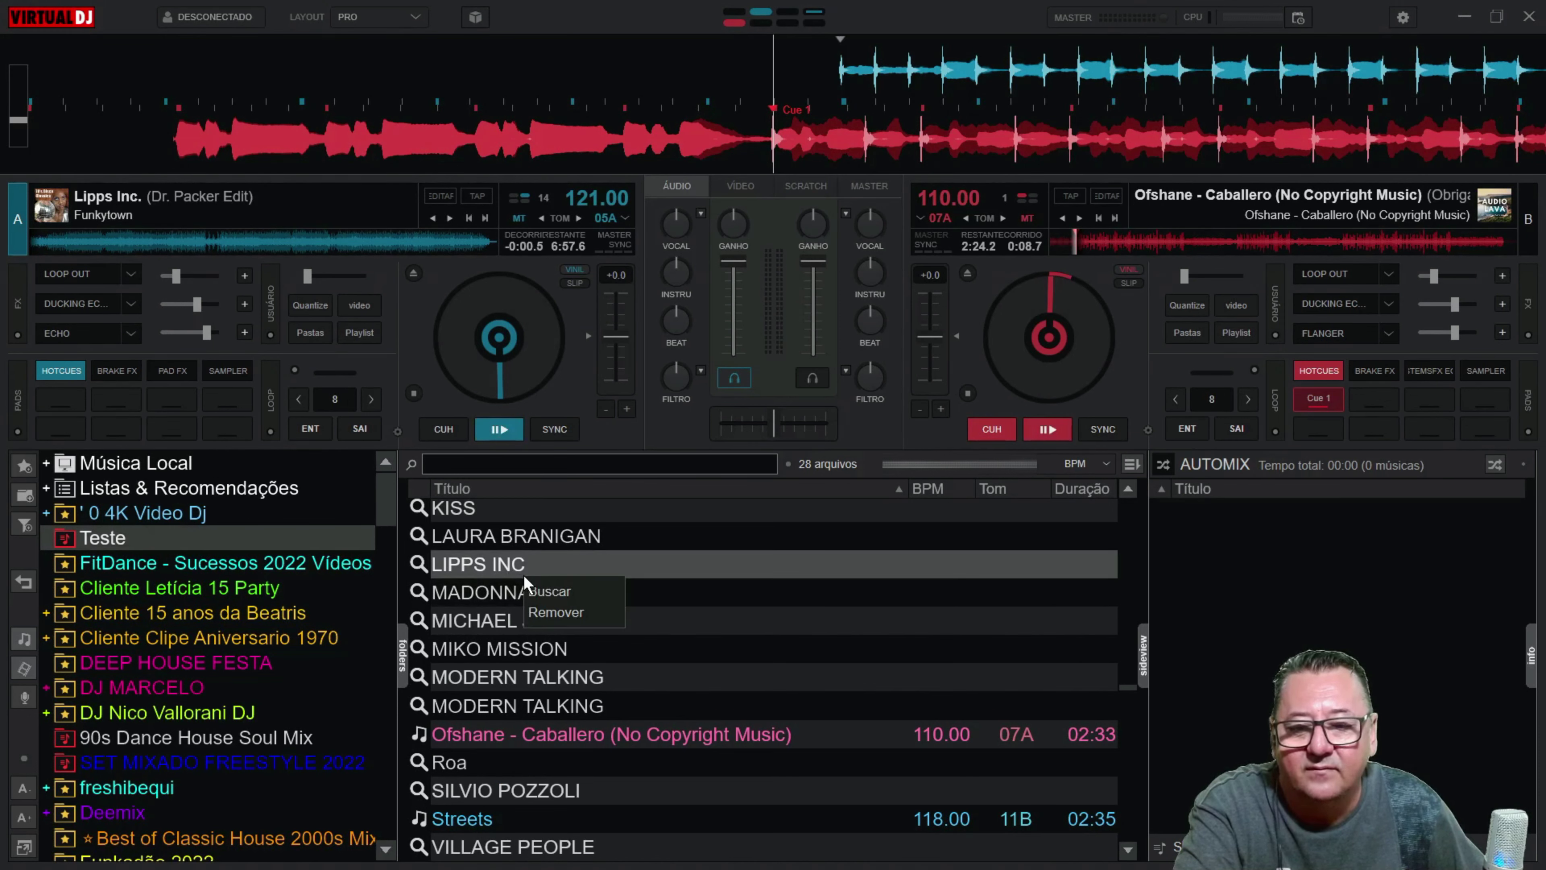
{"action": "right_click", "coordinate": [488, 537]}
{"action": "left_click", "coordinate": [513, 548]}
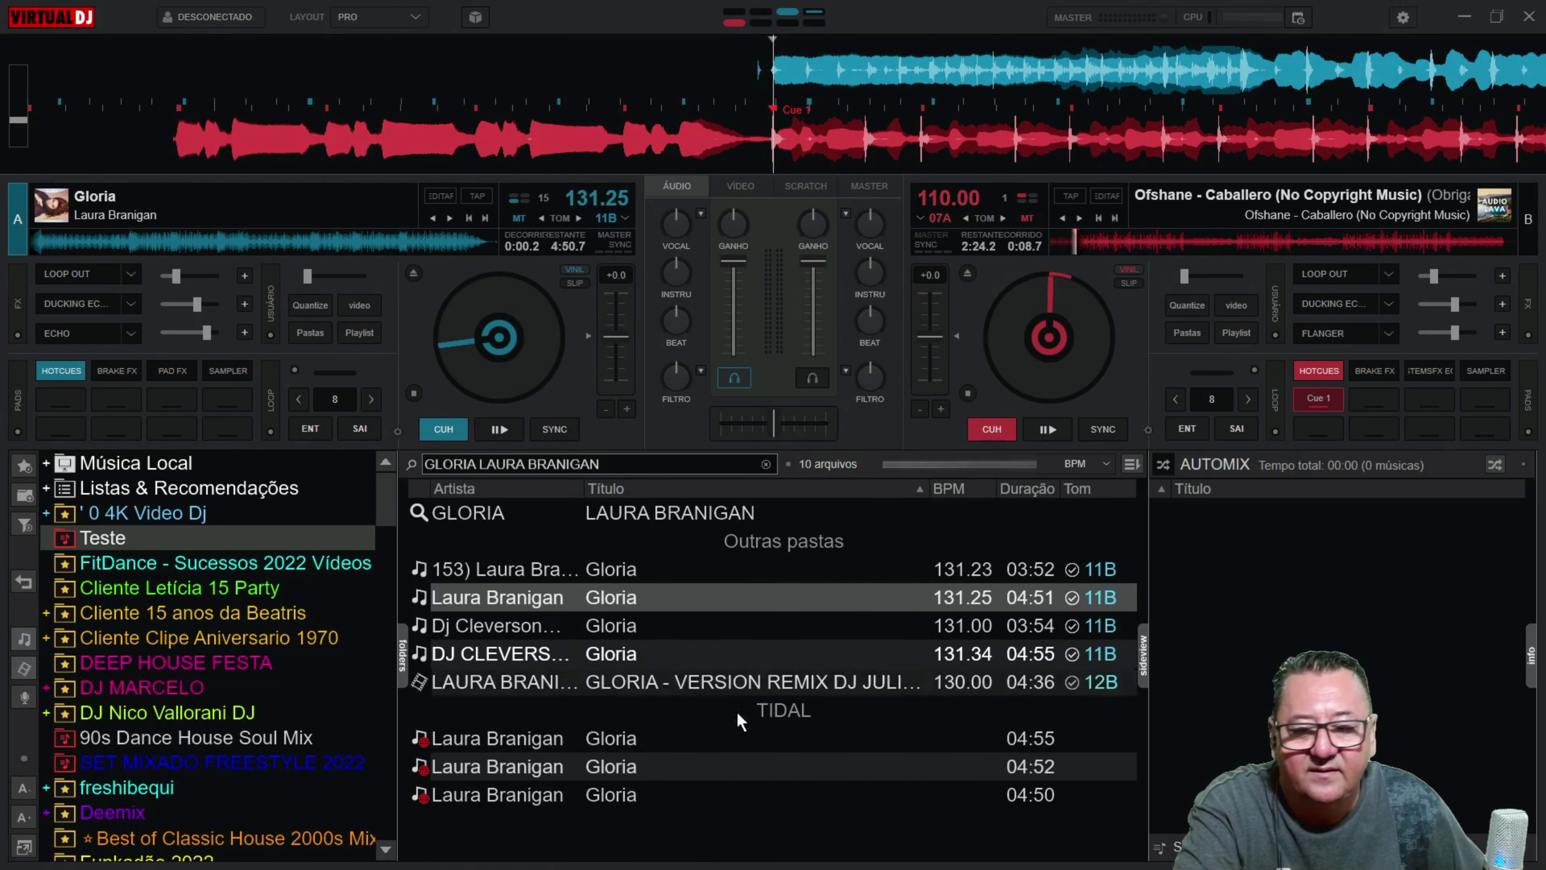
Step: Run the search stored in the Teste list's second MODERN TALKING entry, and load and play the local Cheri Cheri Lady on deck A
{"action": "left_click", "coordinate": [157, 538]}
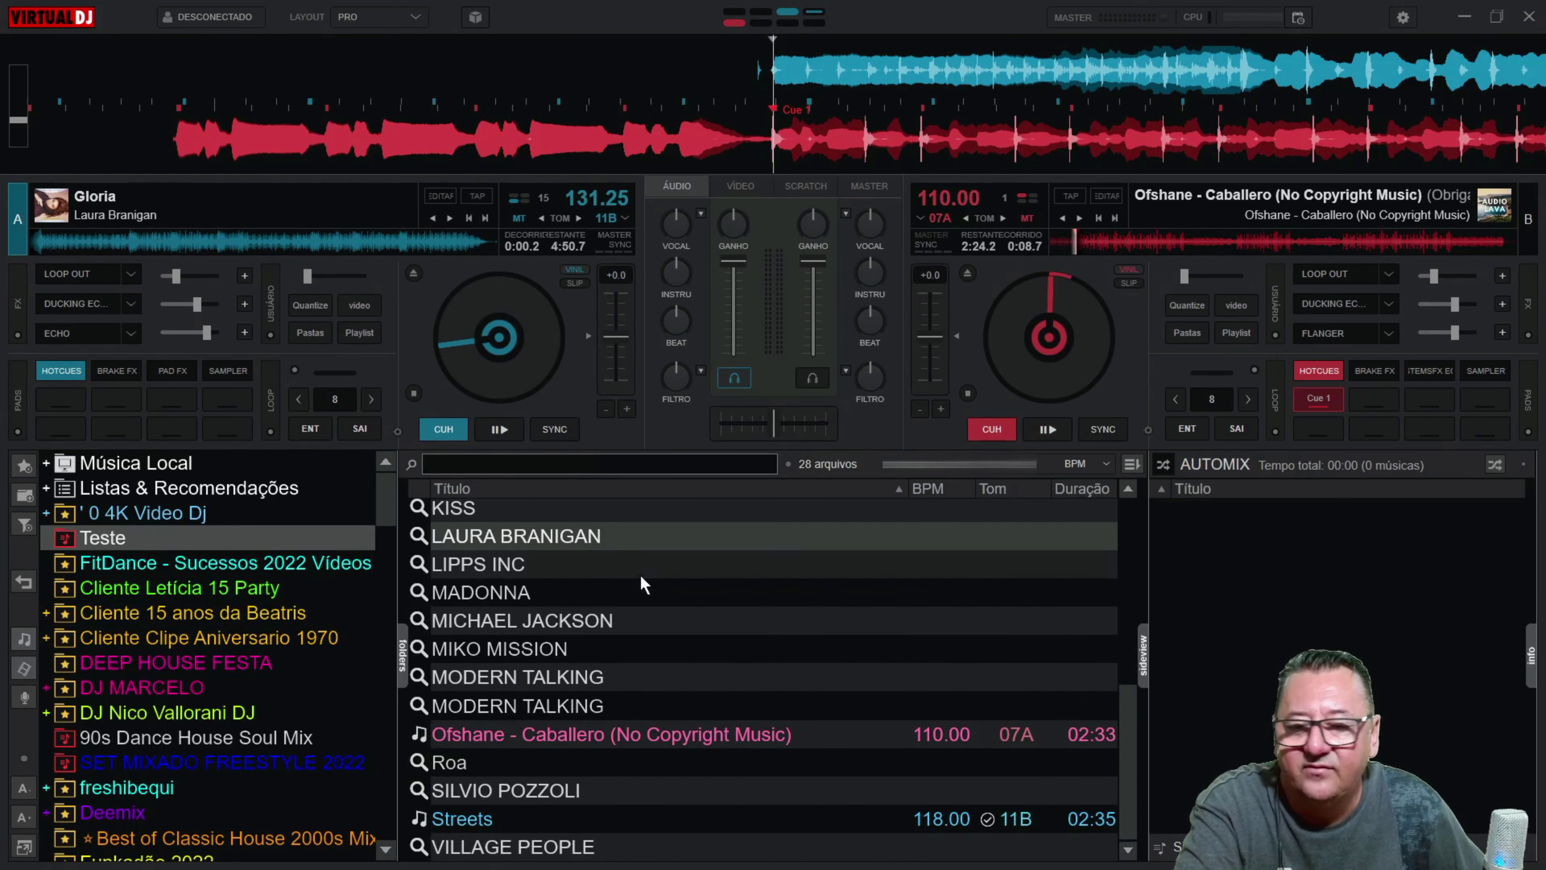
{"action": "right_click", "coordinate": [517, 712]}
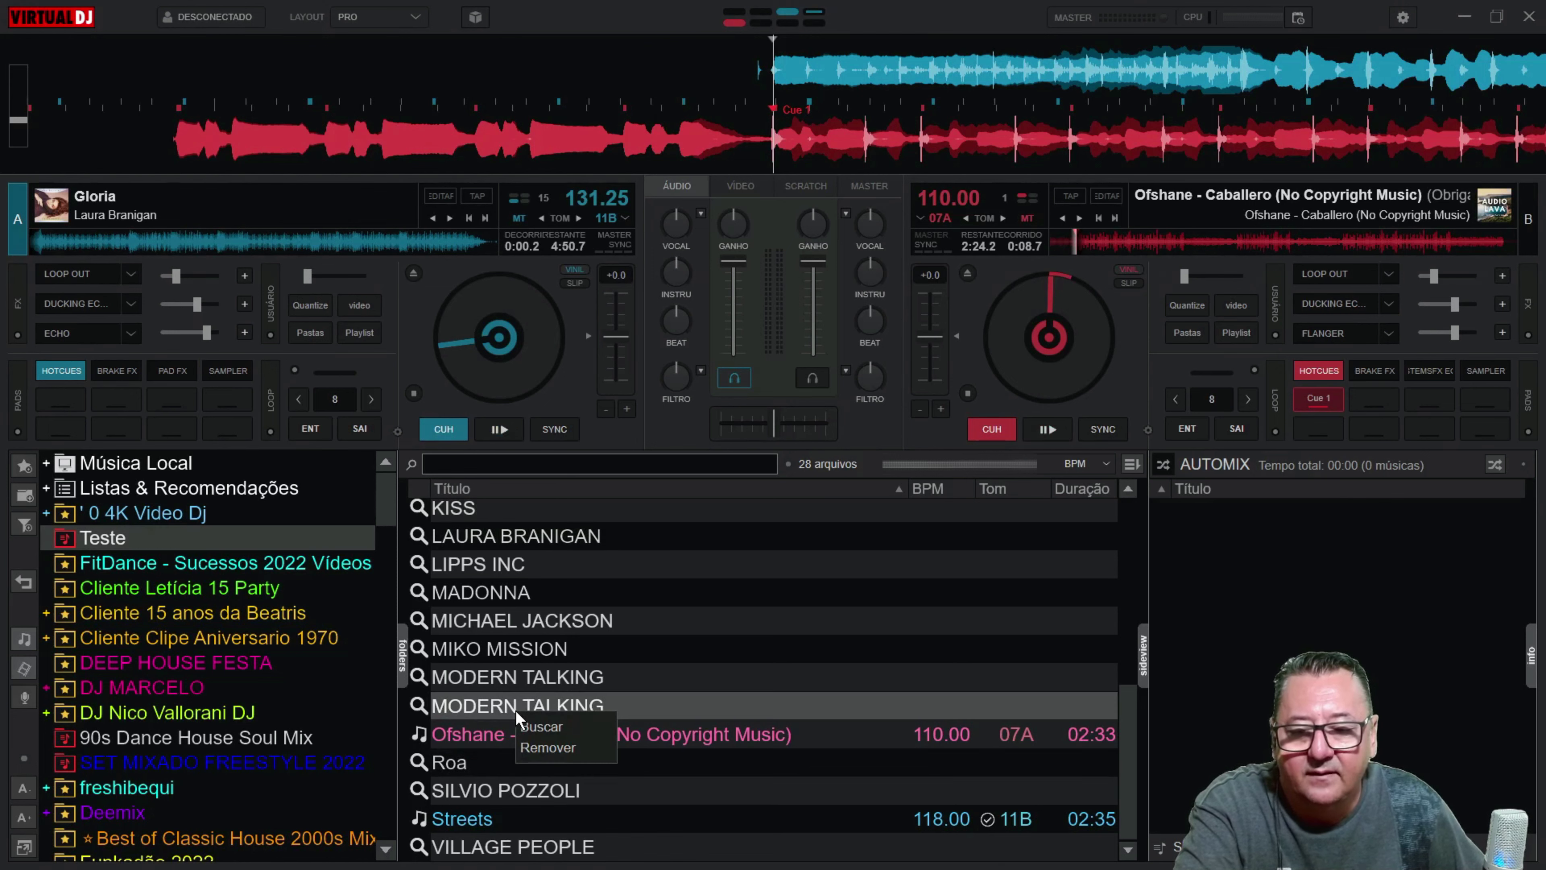
{"action": "left_click", "coordinate": [557, 722]}
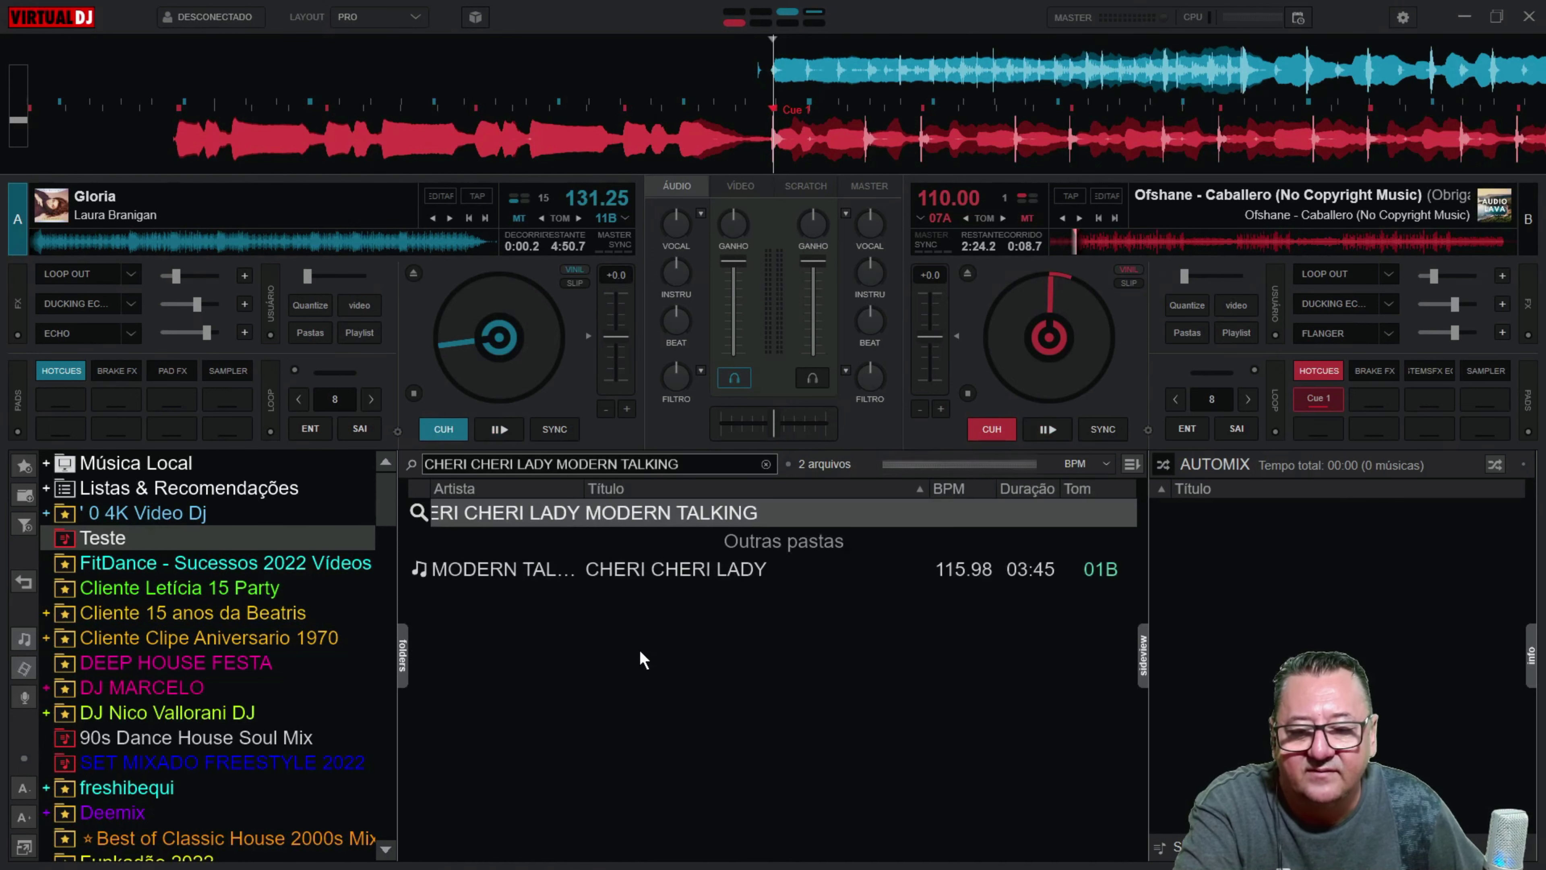
{"action": "double_click", "coordinate": [603, 569]}
{"action": "left_click", "coordinate": [506, 433]}
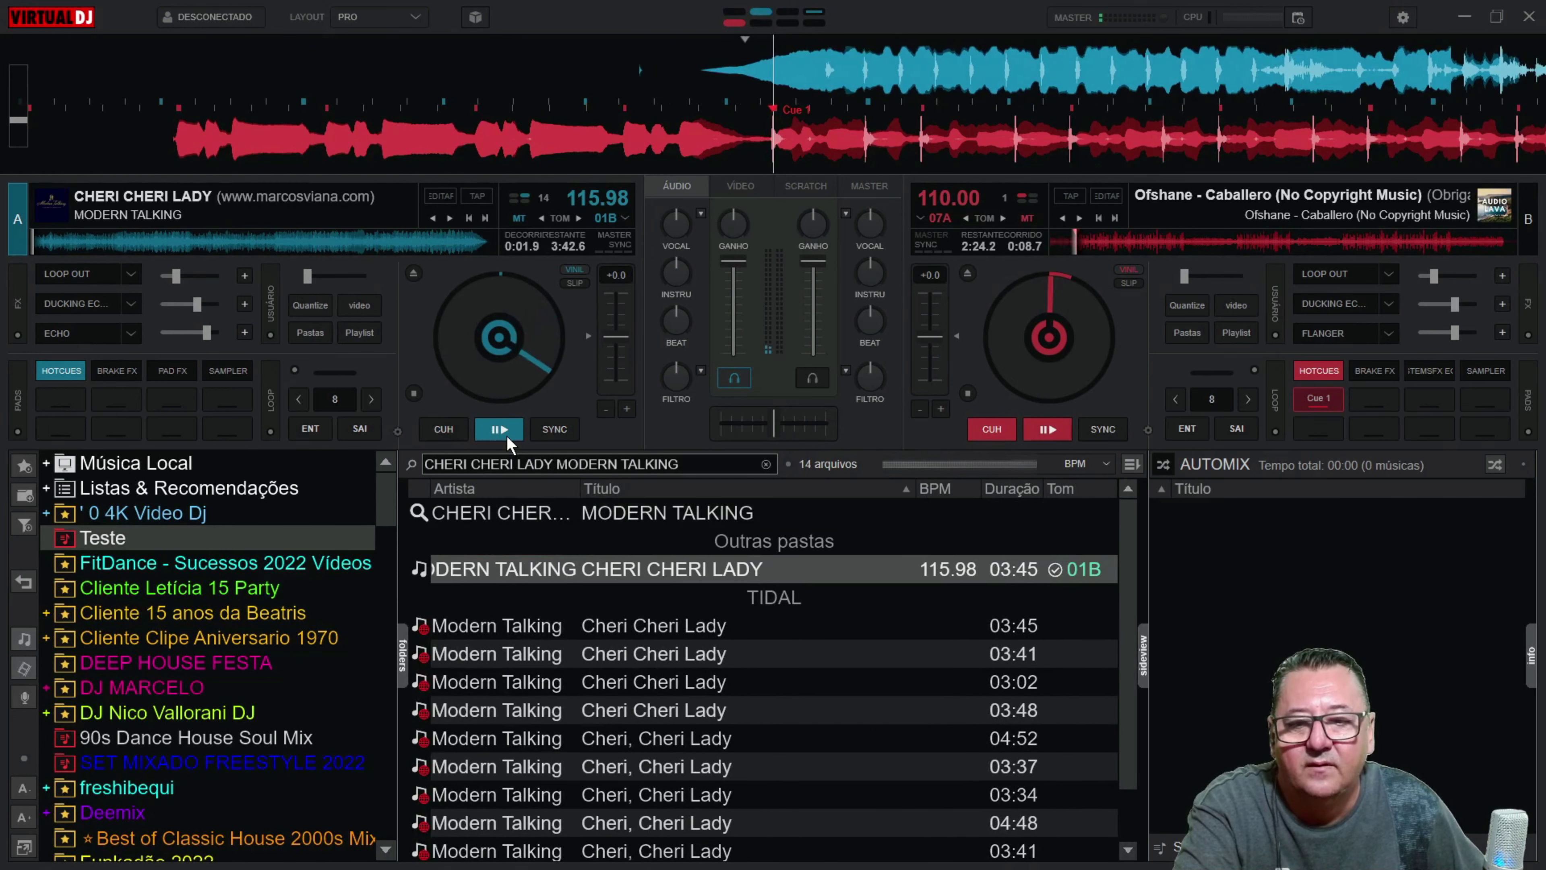
Step: Run the search stored in the Teste list's MIKO MISSION entry and look through the How Old Are You versions
{"action": "left_click", "coordinate": [134, 539]}
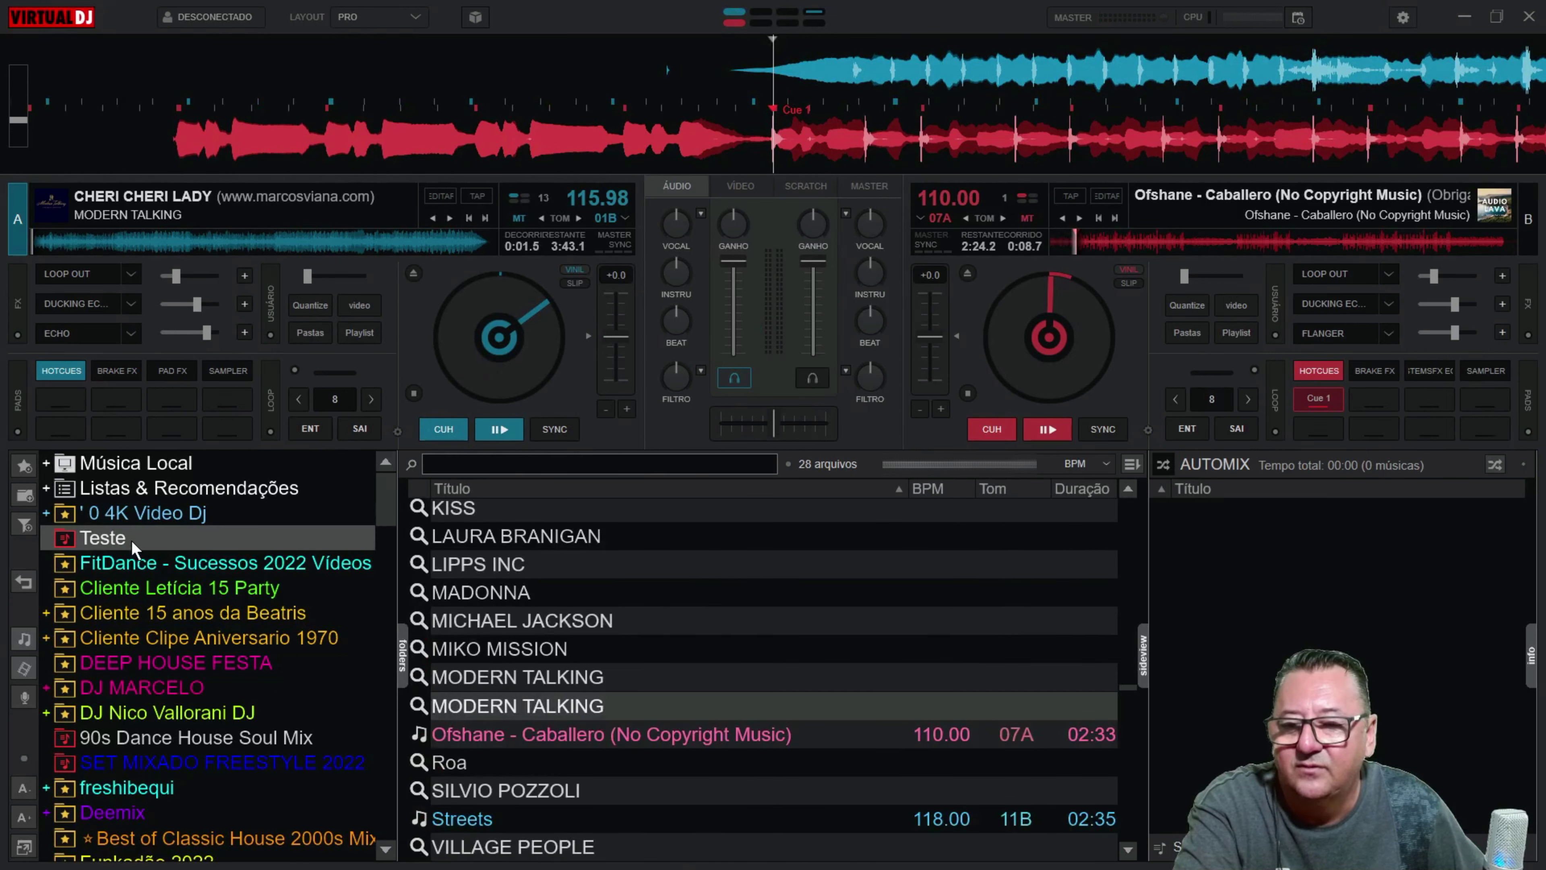
{"action": "double_click", "coordinate": [482, 637]}
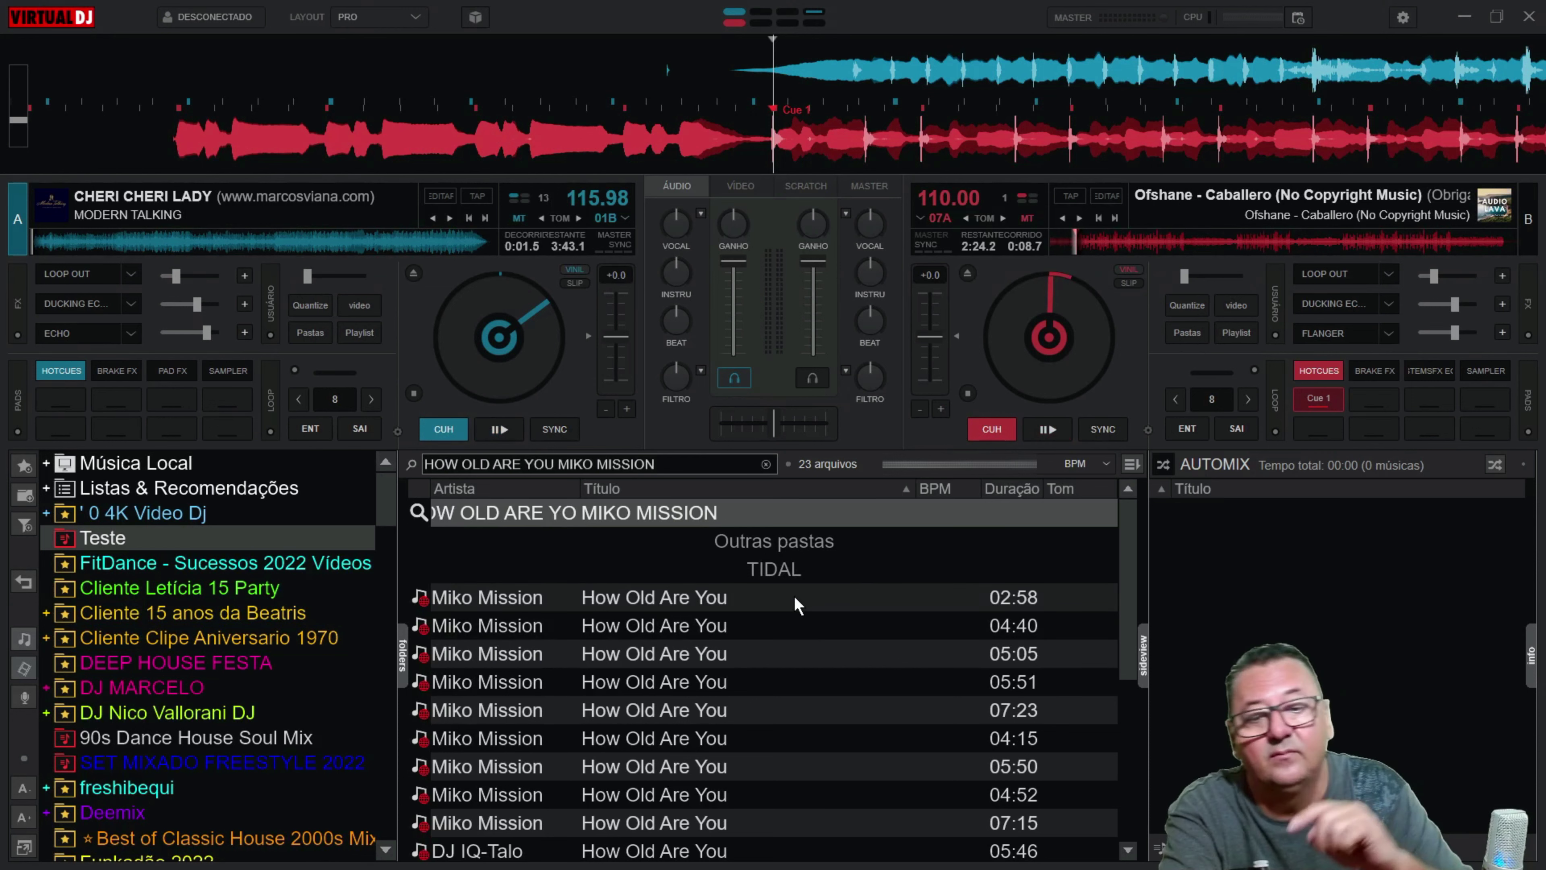
{"action": "scroll", "coordinate": [718, 755], "scroll_direction": "down", "scroll_amount": 5}
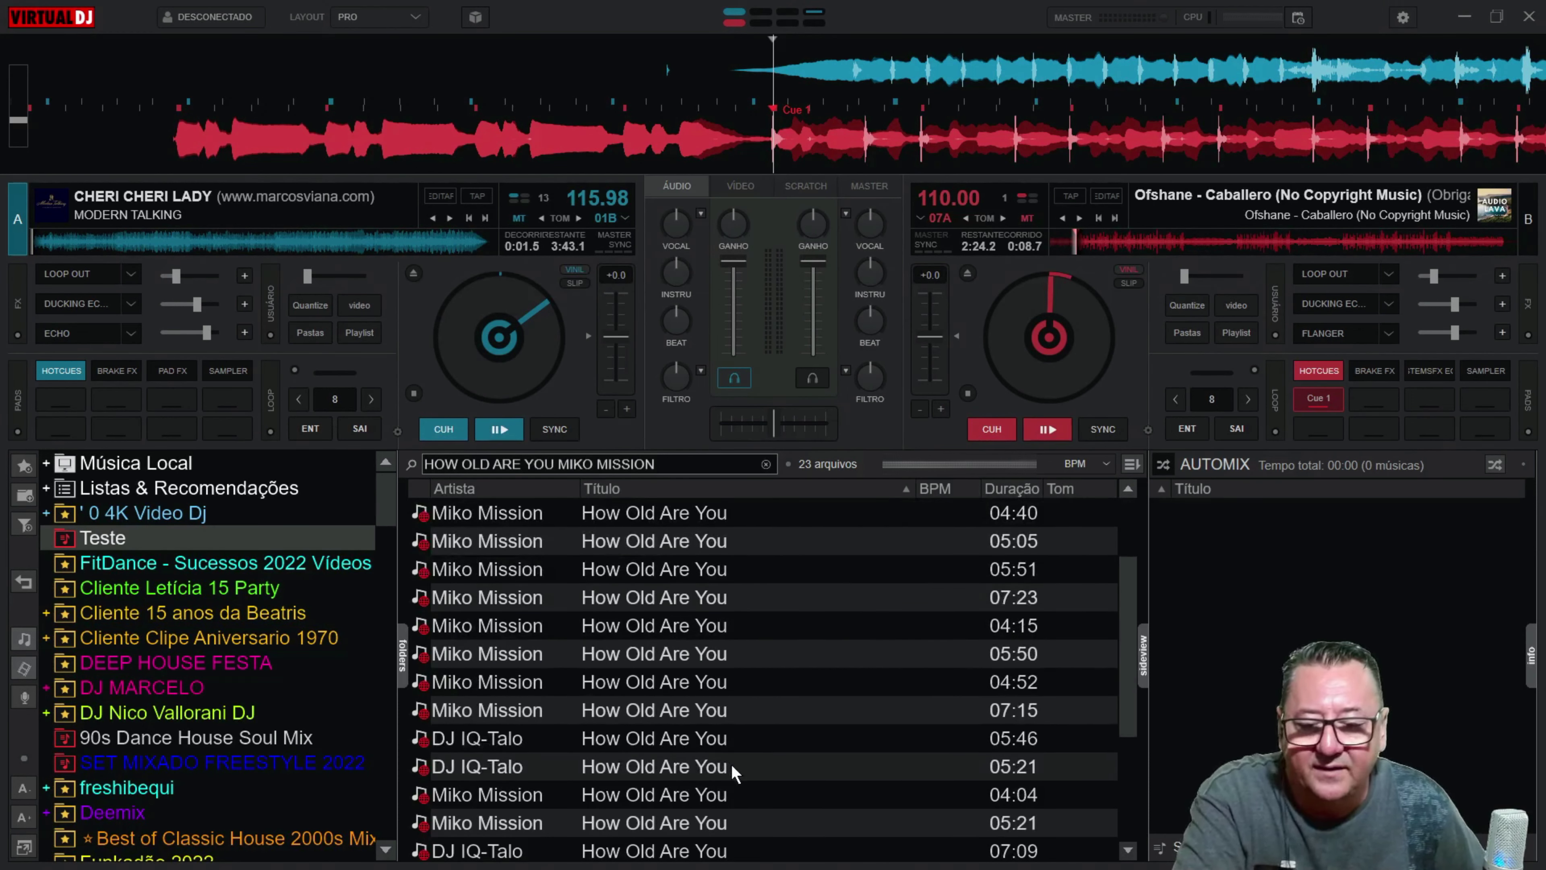
{"action": "scroll", "coordinate": [697, 786], "scroll_direction": "up", "scroll_amount": 5}
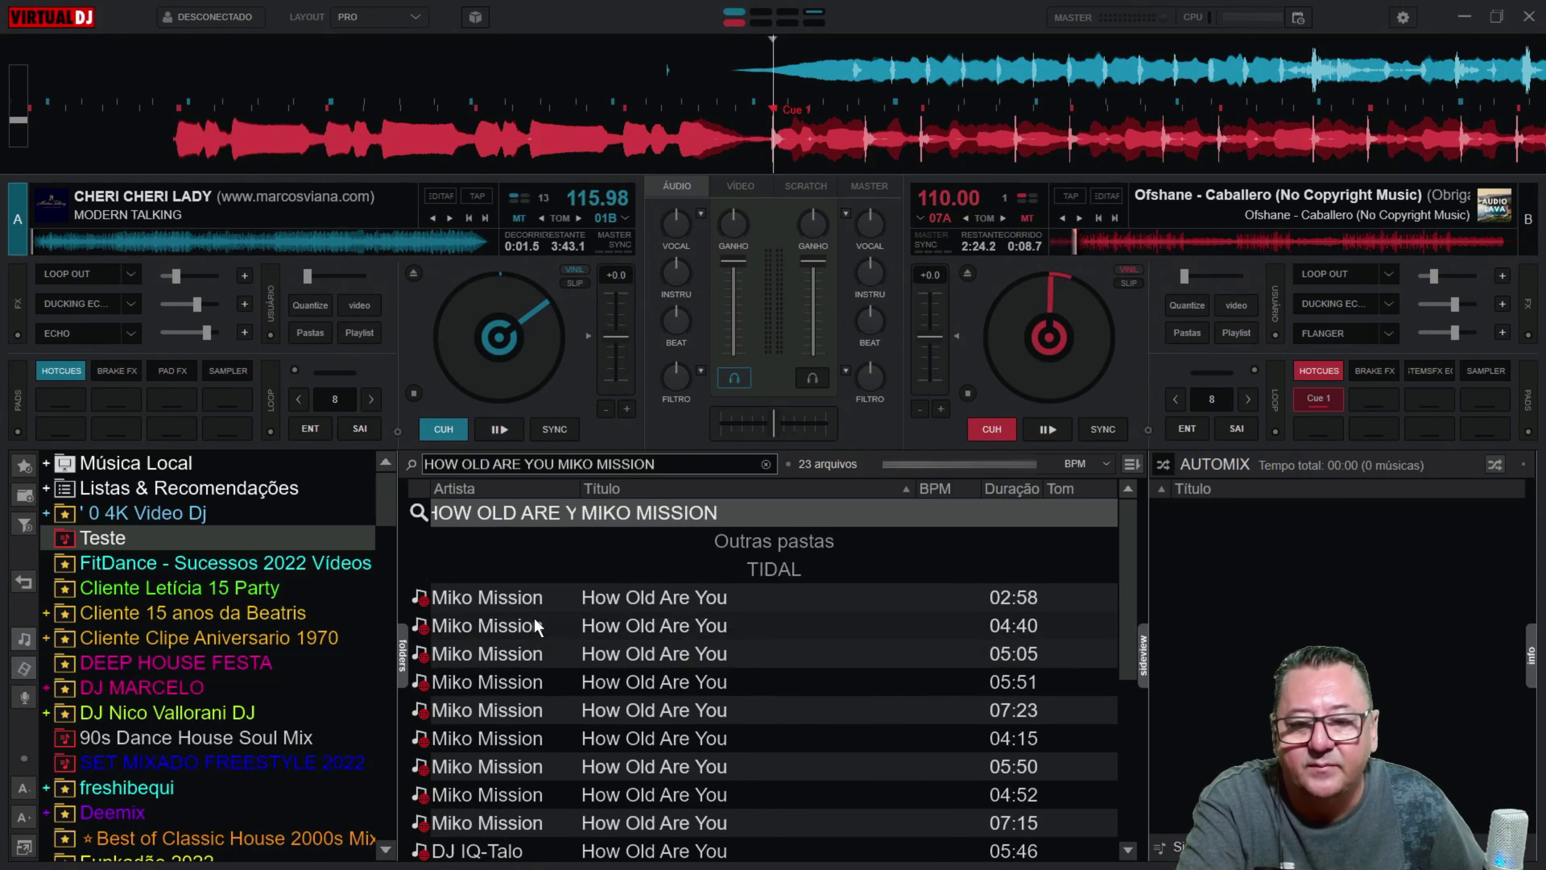
Step: Load and play the 02:58 TIDAL version of How Old Are You on deck A, and look through the other versions
{"action": "left_click_drag", "start_coordinate": [658, 599], "coordinate": [506, 341]}
{"action": "left_click", "coordinate": [508, 430]}
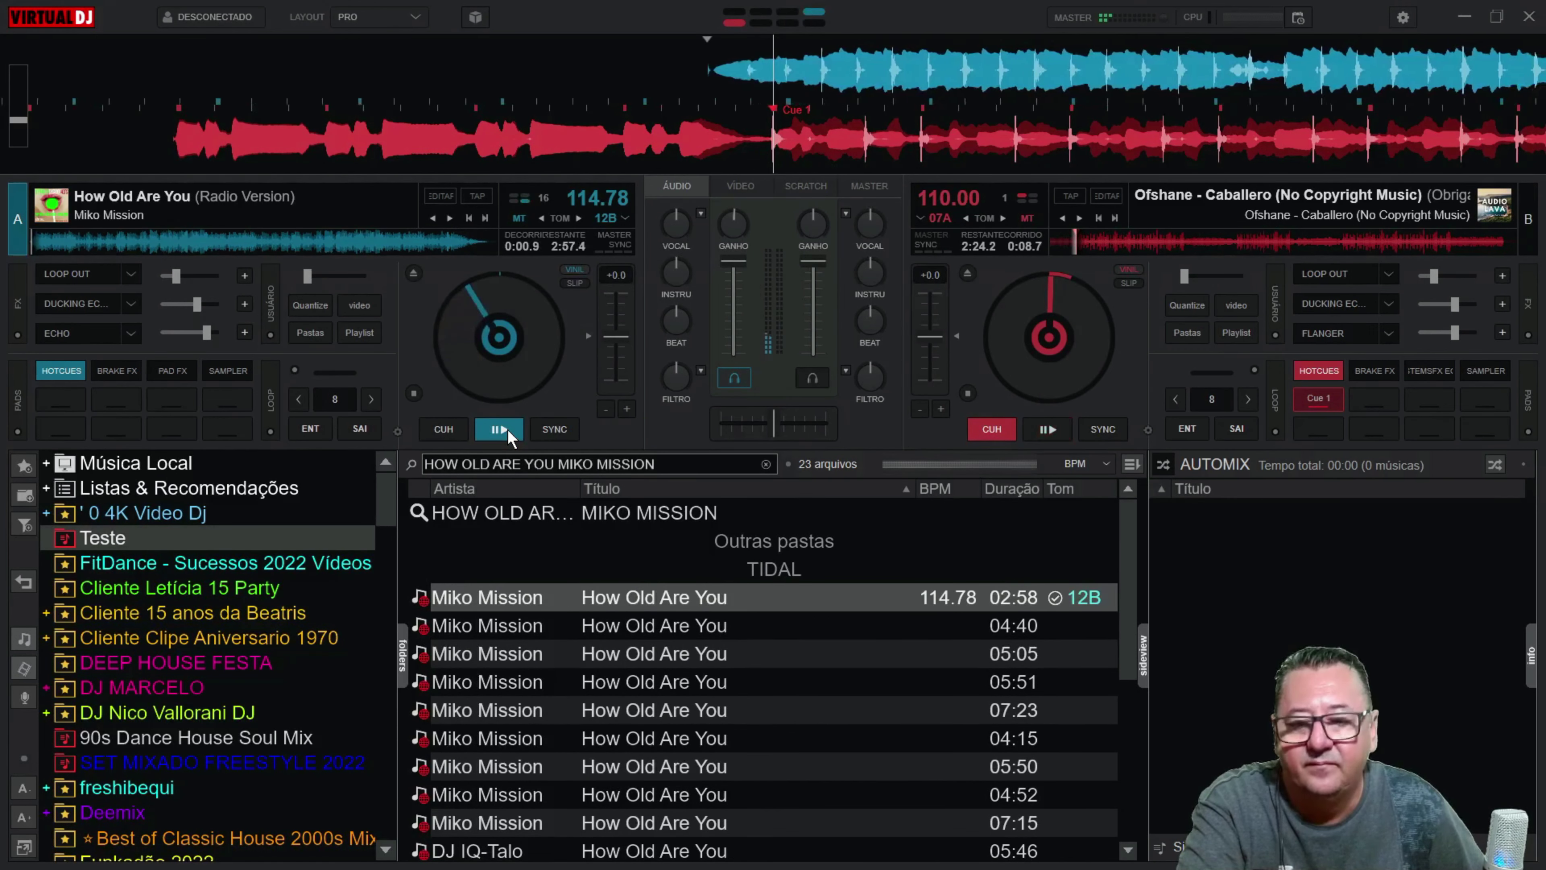
{"action": "scroll", "coordinate": [646, 767], "scroll_direction": "down", "scroll_amount": 5}
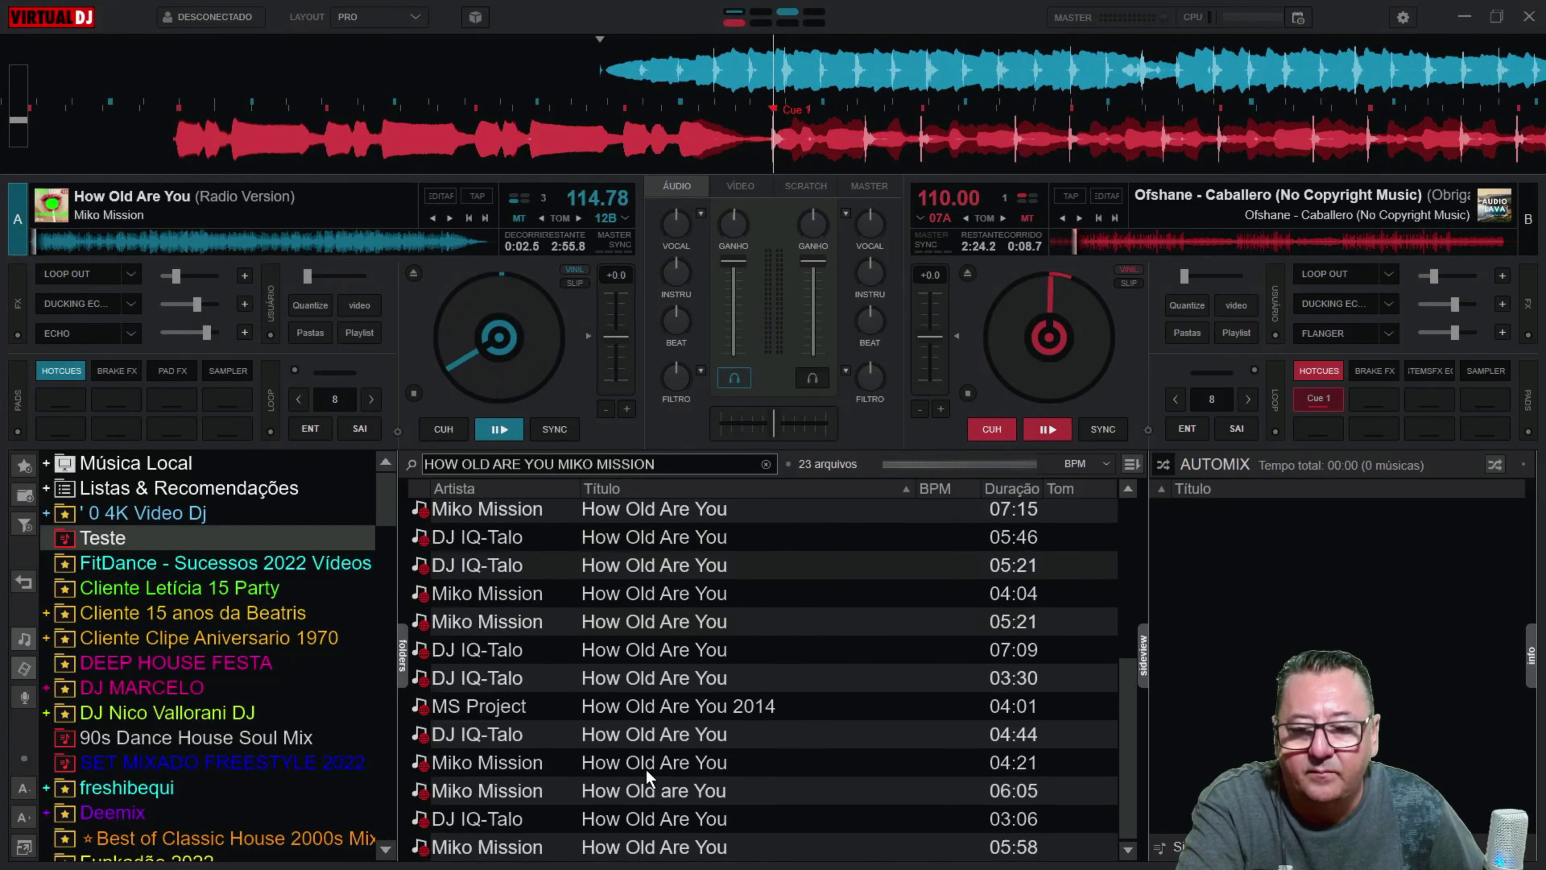
{"action": "scroll", "coordinate": [646, 767], "scroll_direction": "up", "scroll_amount": 4}
{"action": "scroll", "coordinate": [639, 761], "scroll_direction": "up", "scroll_amount": 2}
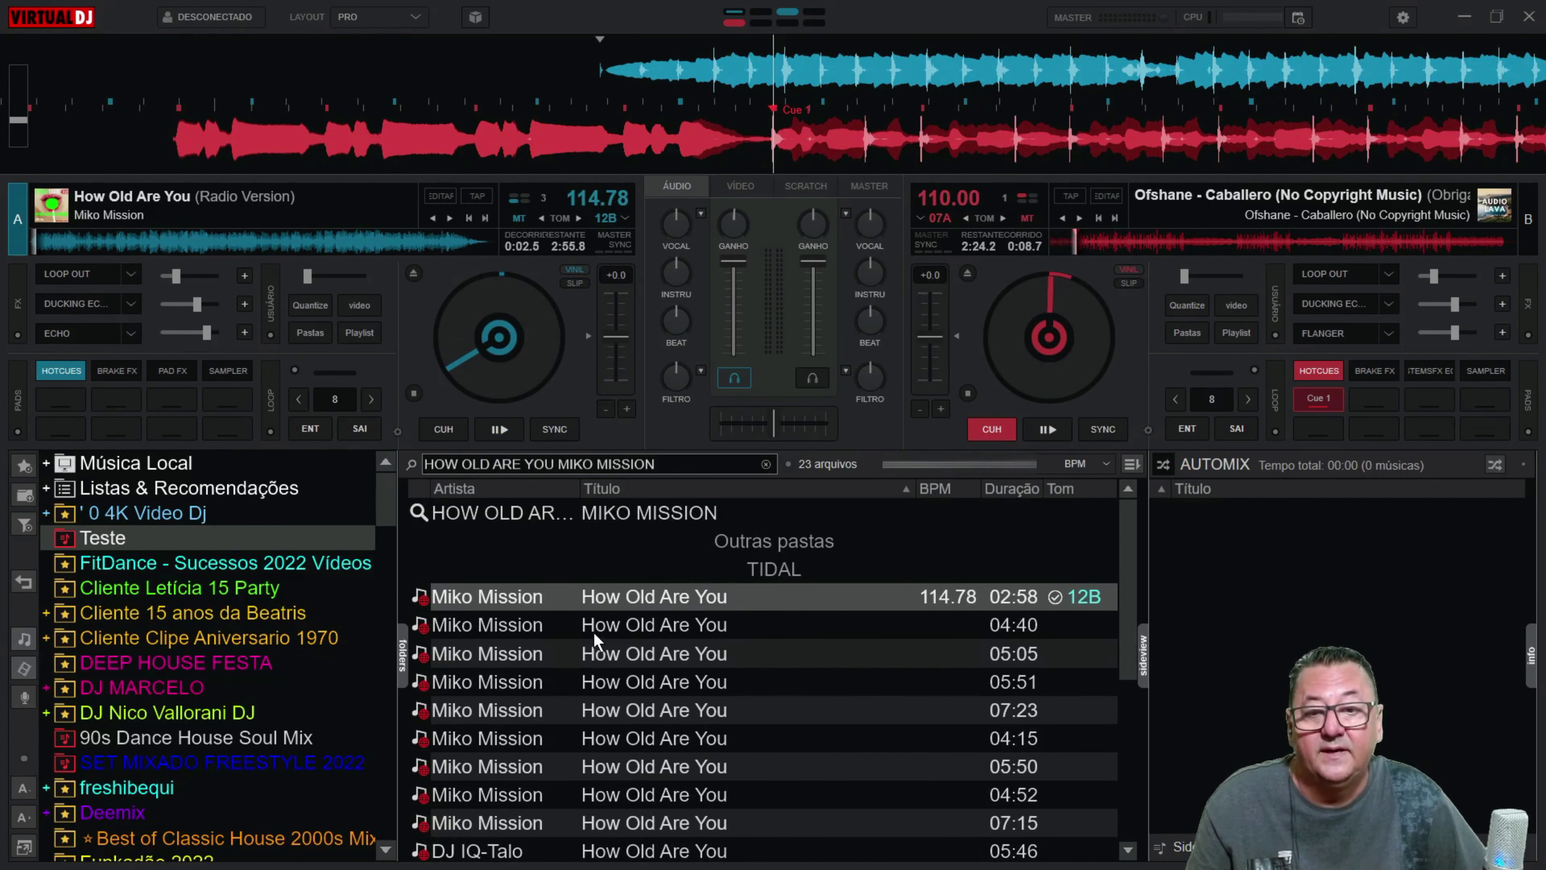
{"action": "scroll", "coordinate": [615, 646], "scroll_direction": "down", "scroll_amount": 3}
{"action": "scroll", "coordinate": [644, 689], "scroll_direction": "down", "scroll_amount": 2}
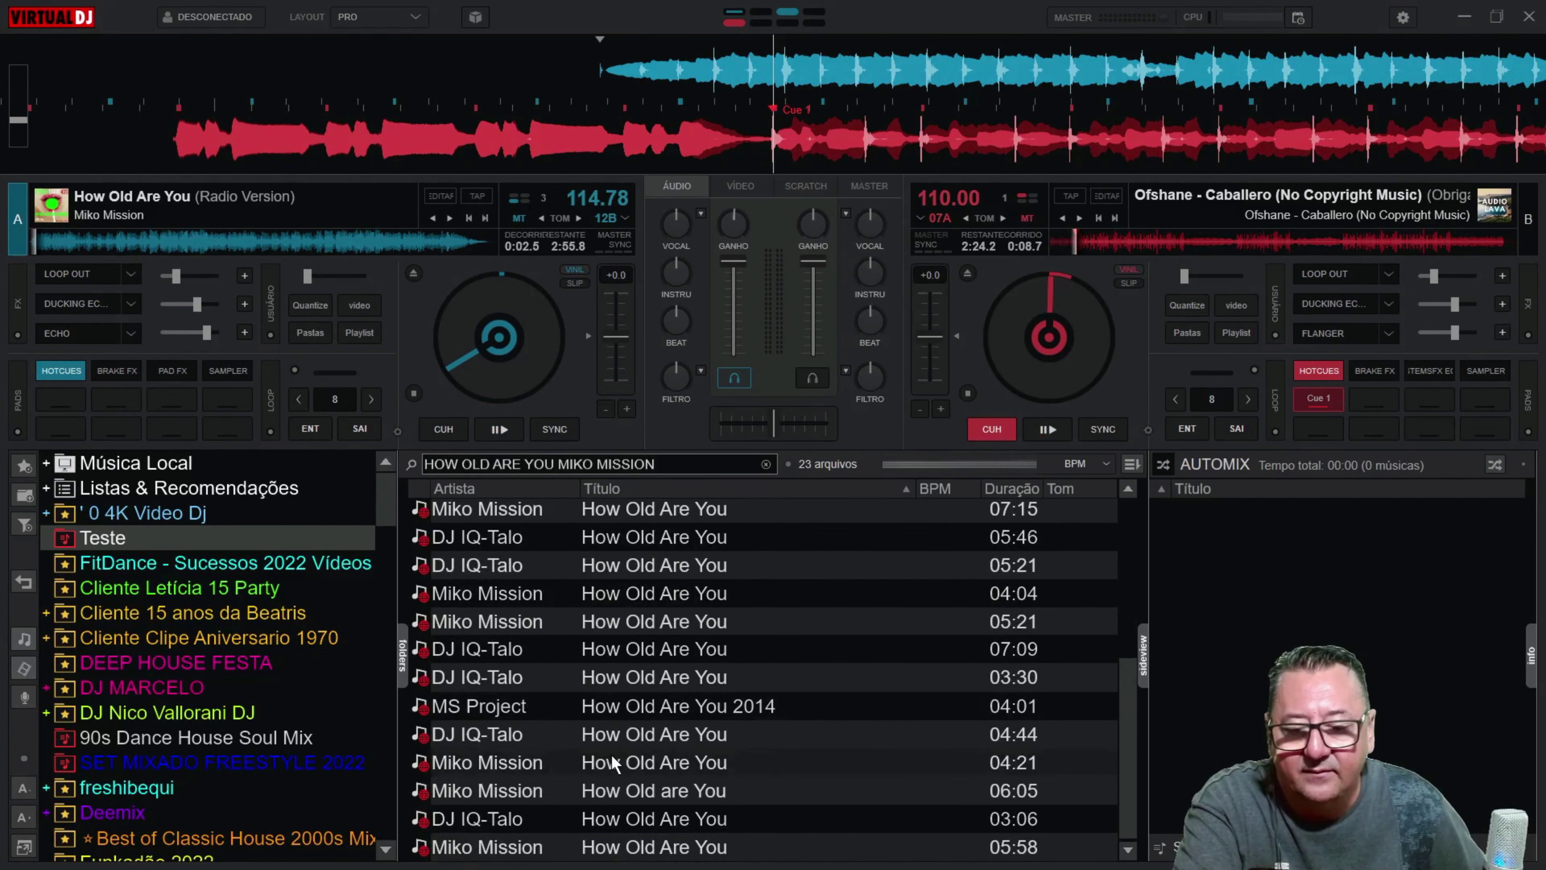
Step: Run the search stored in the Teste list's KEN LASZLO entry and load the local Tonight (Swedish 12 Remix) onto deck A
{"action": "left_click", "coordinate": [180, 545]}
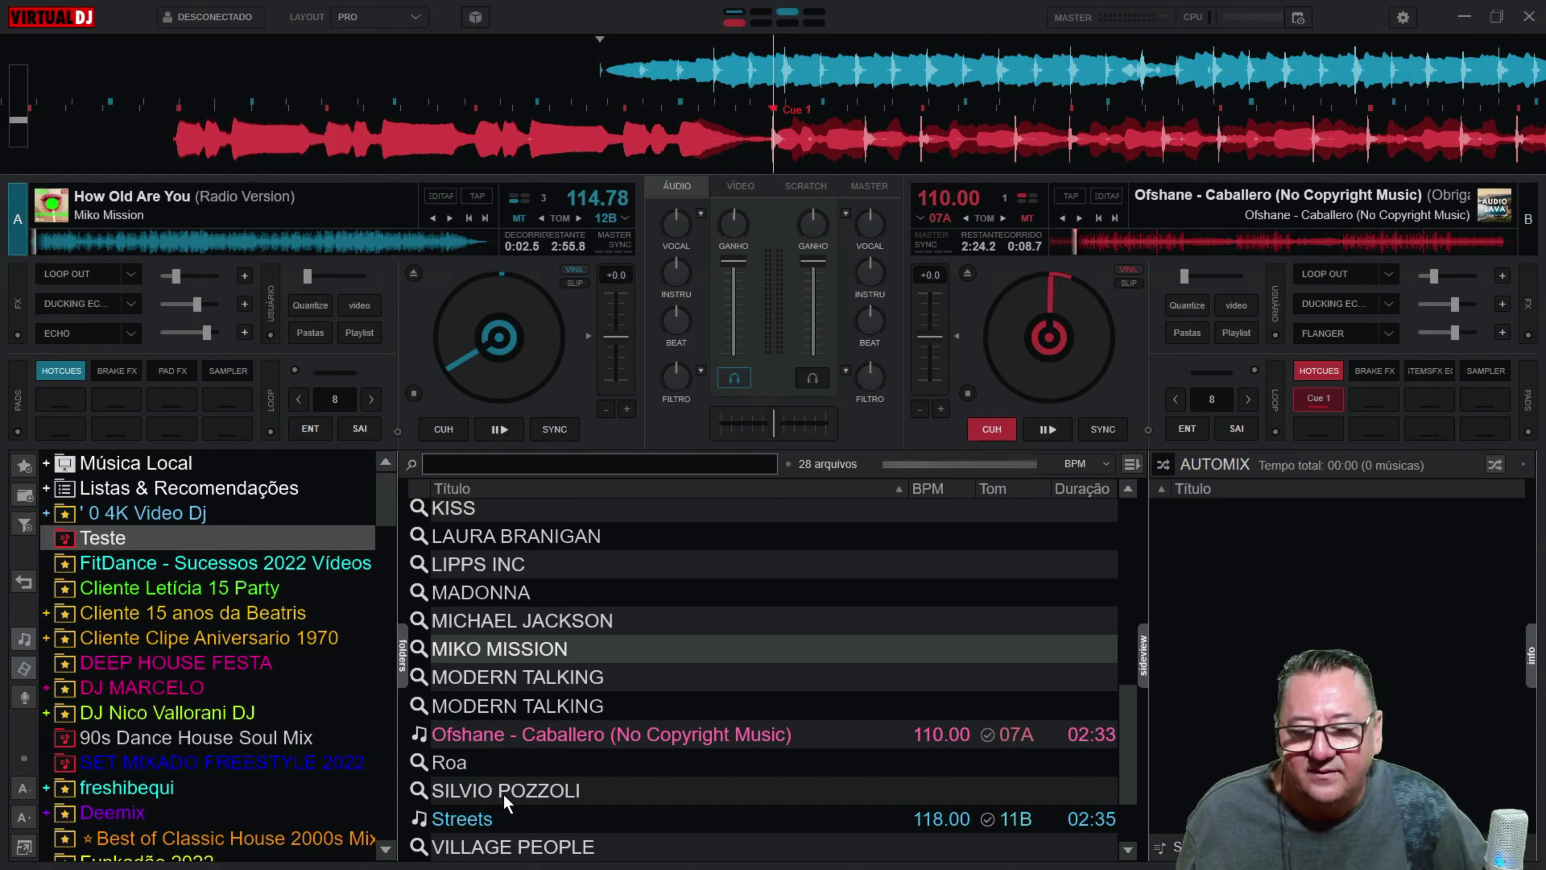
{"action": "scroll", "coordinate": [504, 792], "scroll_direction": "up", "scroll_amount": 2}
{"action": "right_click", "coordinate": [469, 649]}
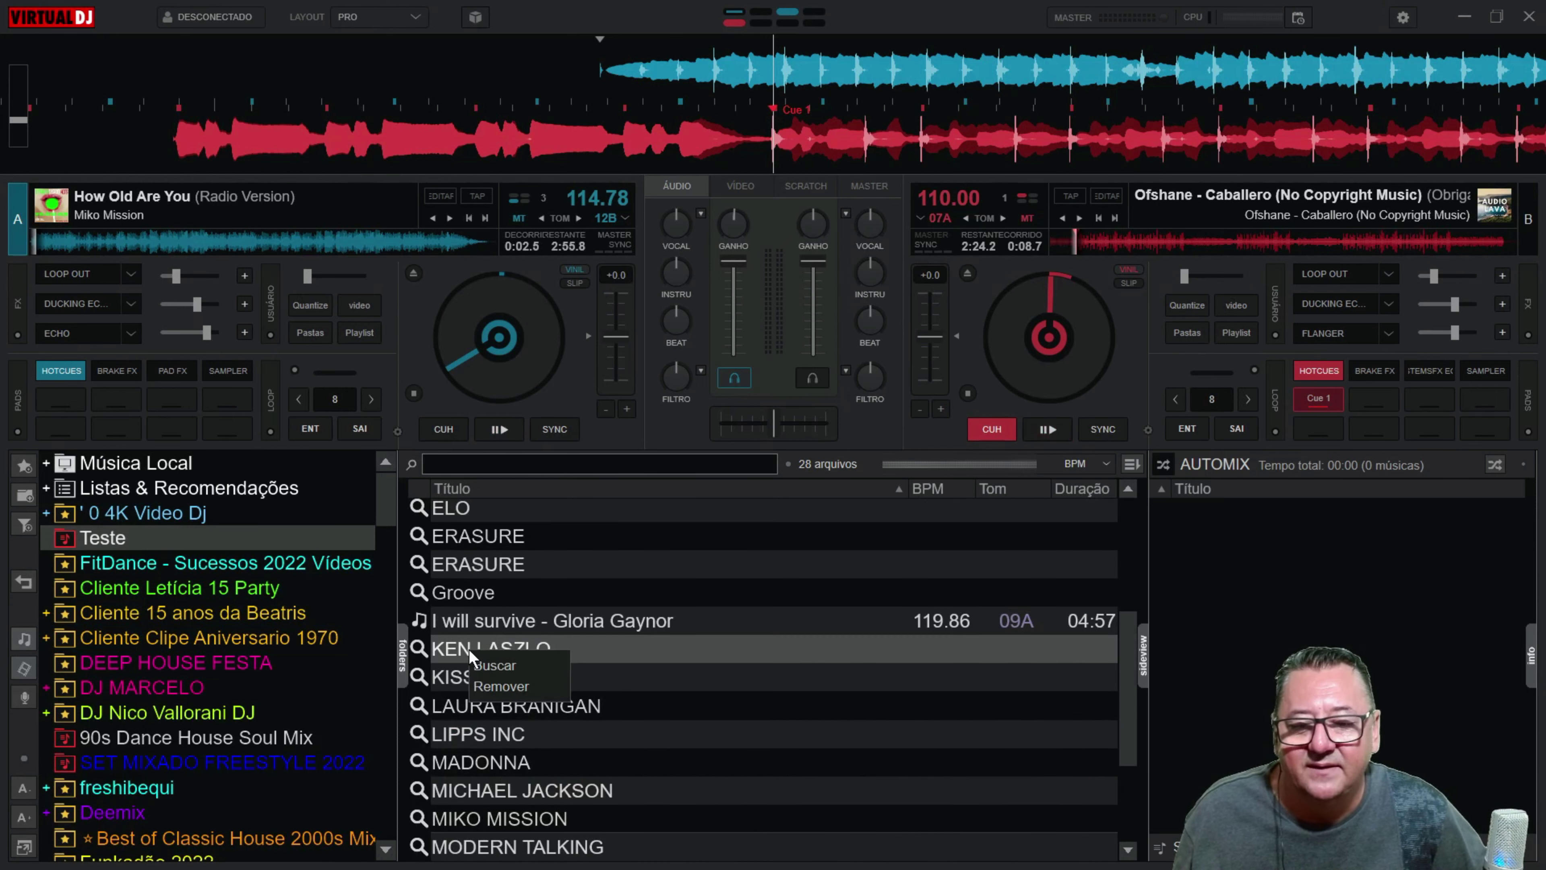
{"action": "left_click", "coordinate": [494, 665]}
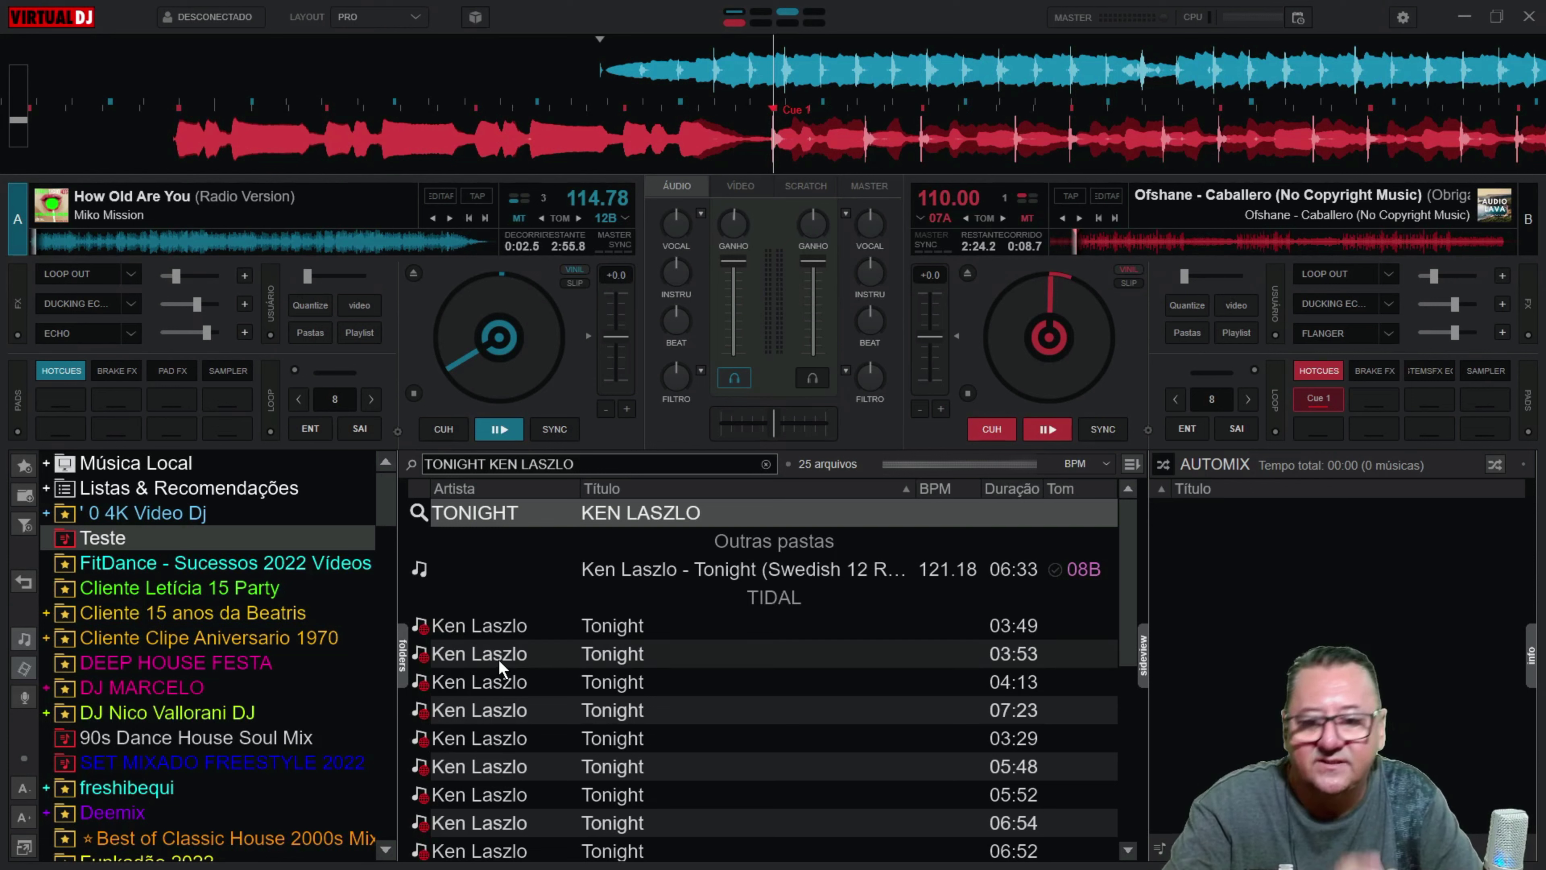
{"action": "left_click", "coordinate": [645, 563]}
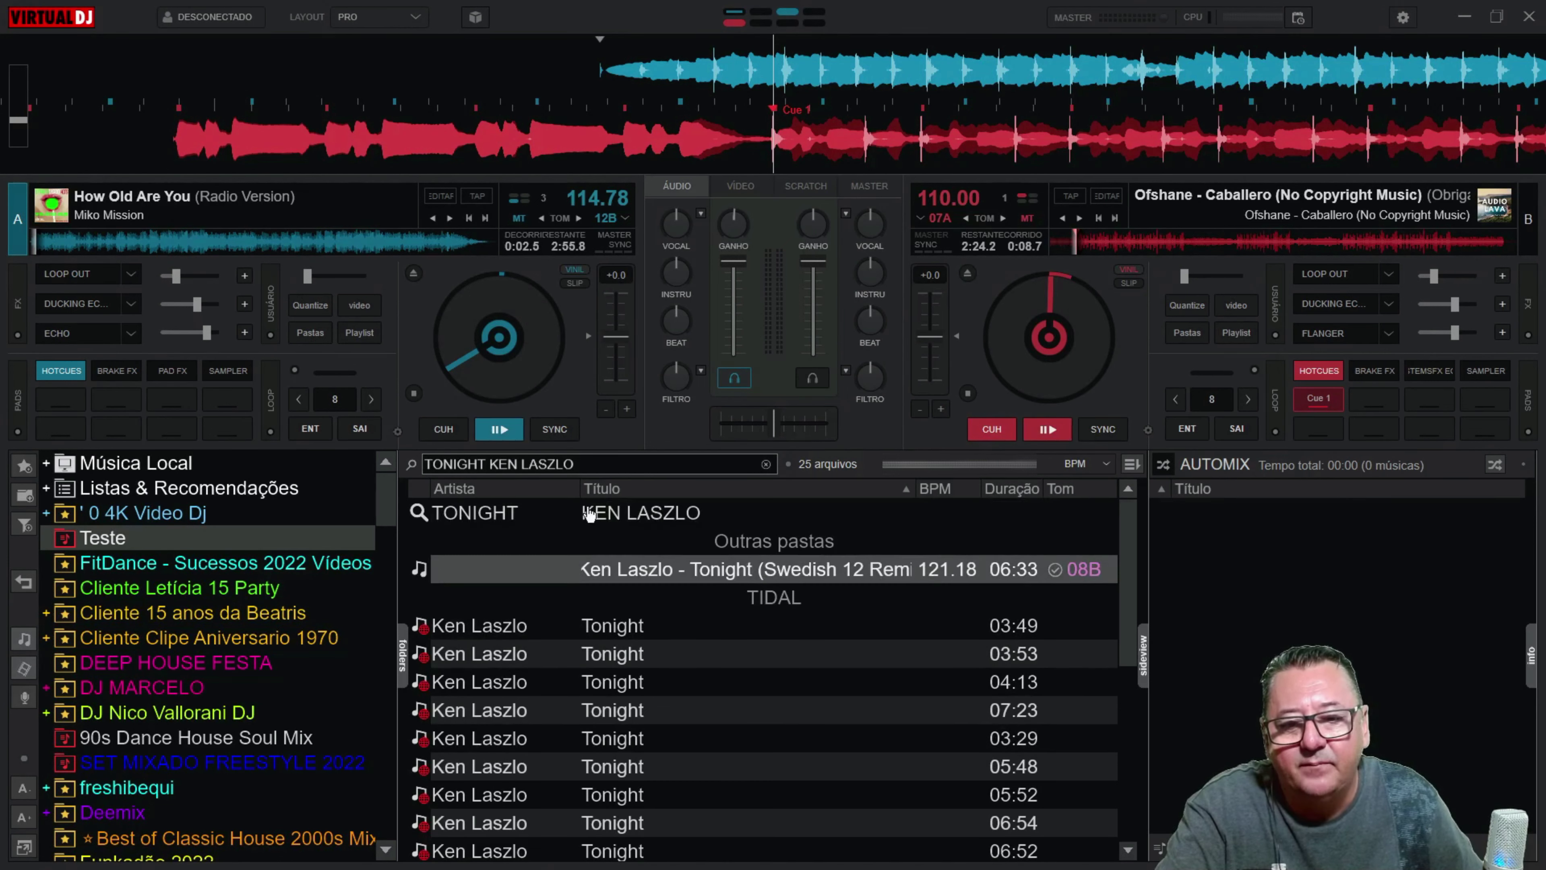
{"action": "left_click_drag", "start_coordinate": [589, 568], "coordinate": [518, 341]}
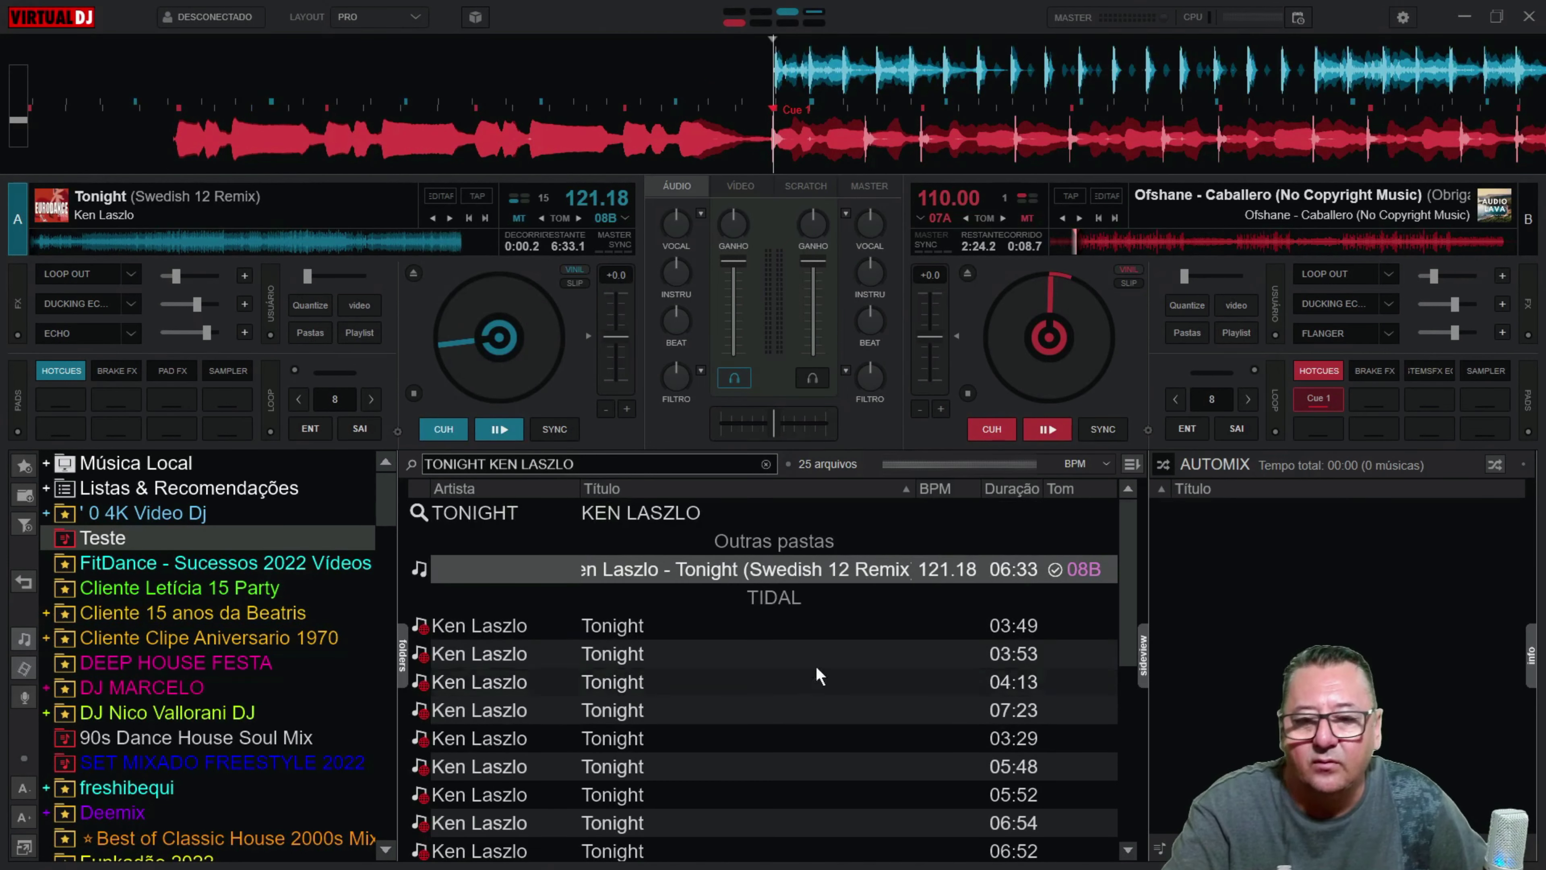
Step: View the Musicas Tutorial playlist under Listas & Recomendações, and collapse the Playlists and Listas & Recomendações folders
{"action": "left_click", "coordinate": [170, 489]}
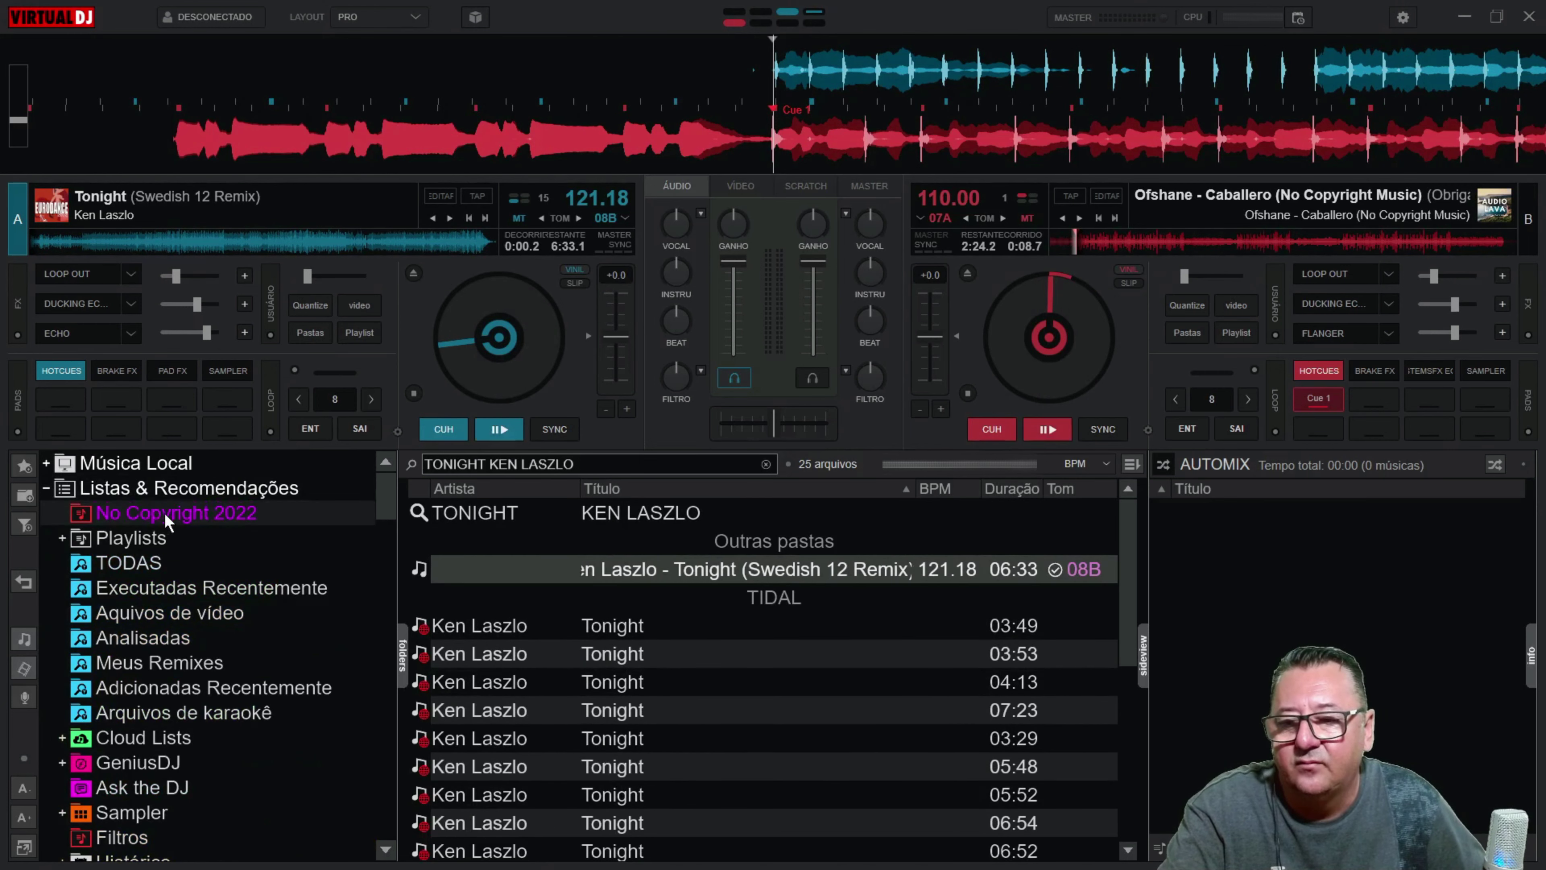
{"action": "left_click", "coordinate": [144, 536]}
{"action": "left_click", "coordinate": [157, 563]}
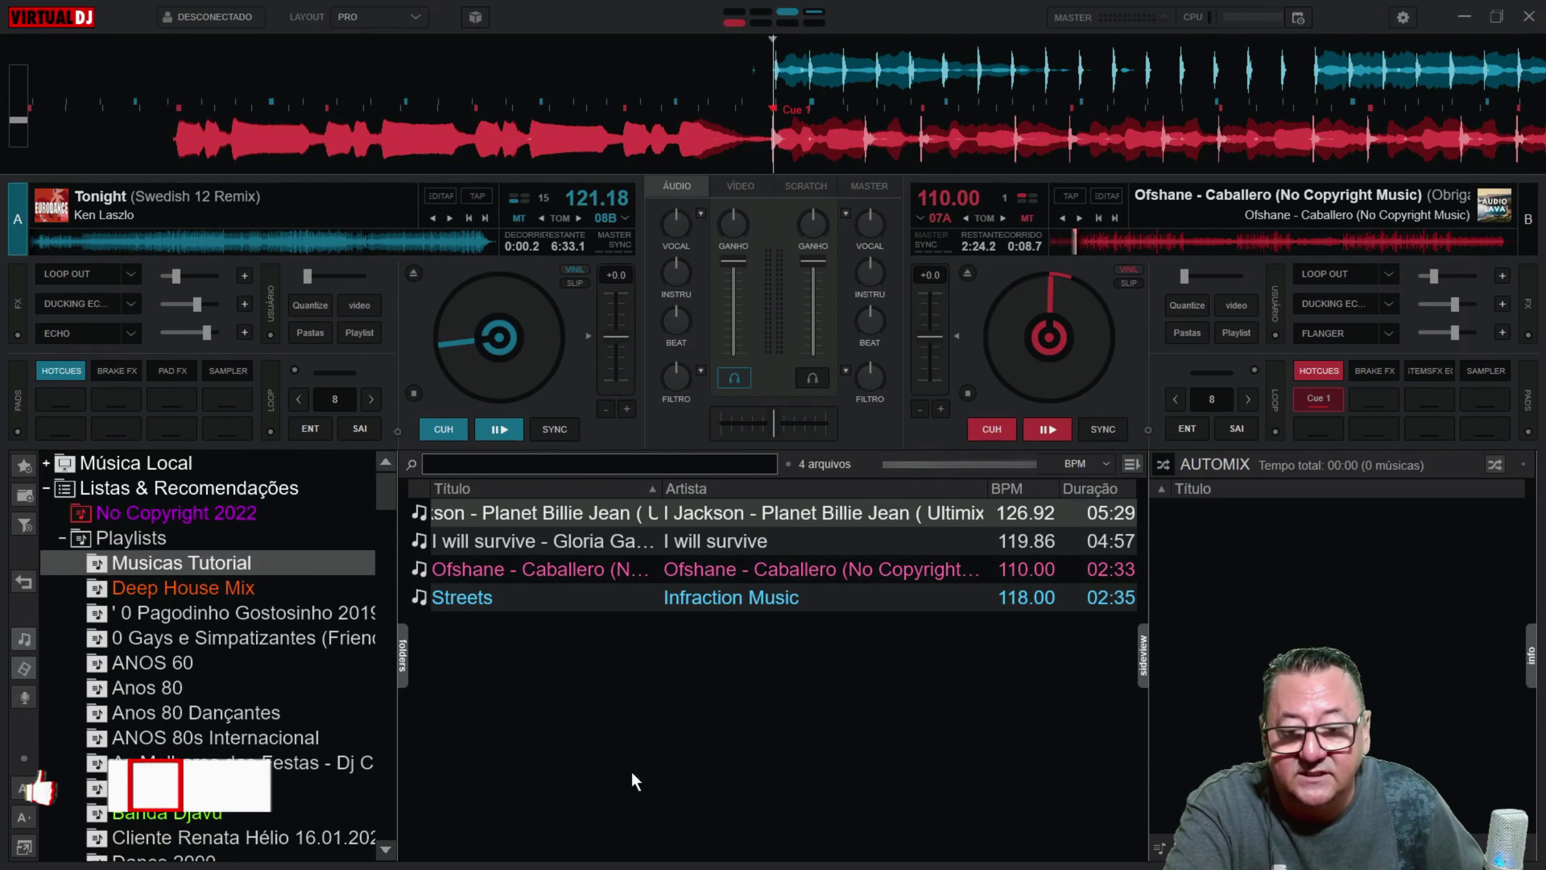
{"action": "left_click", "coordinate": [63, 538]}
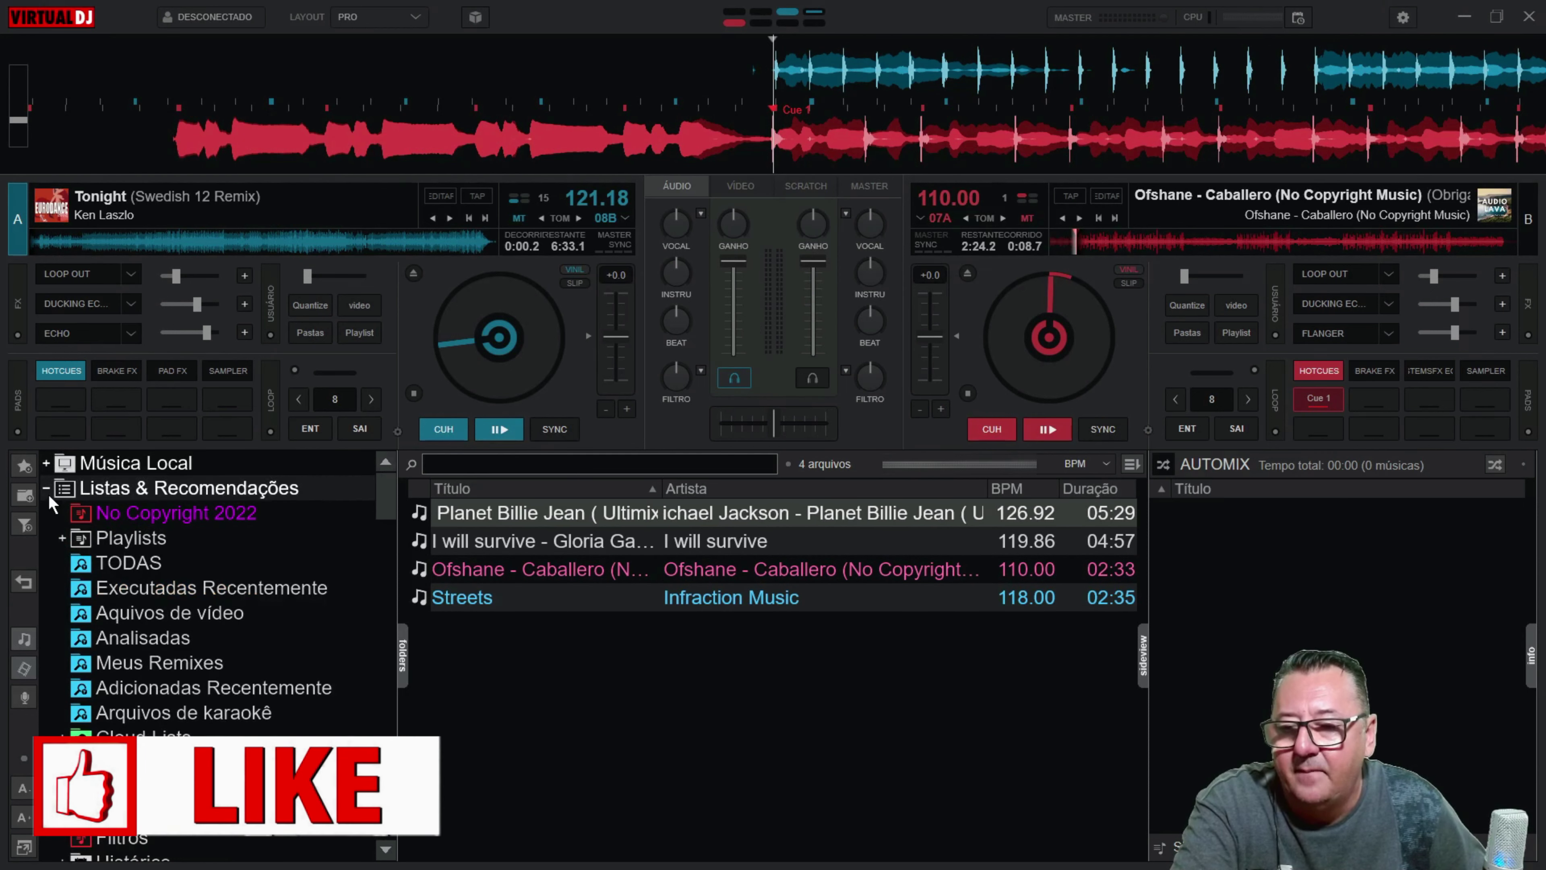
{"action": "left_click", "coordinate": [46, 489]}
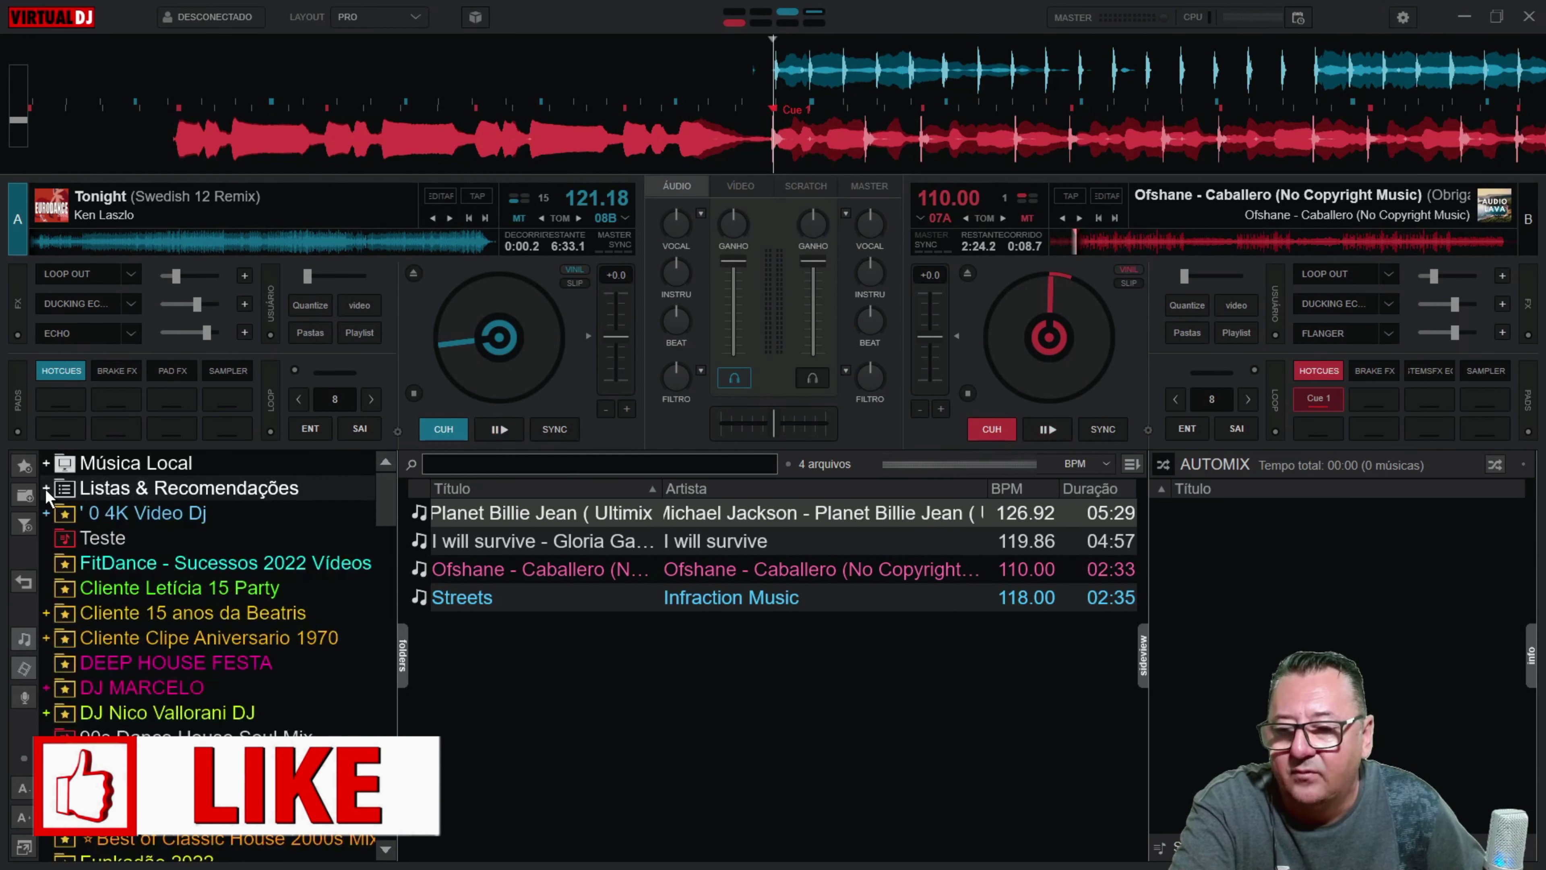
Step: Run the search stored in the Teste list's first MODERN TALKING entry and look through the Brother Louie versions
{"action": "left_click", "coordinate": [96, 544]}
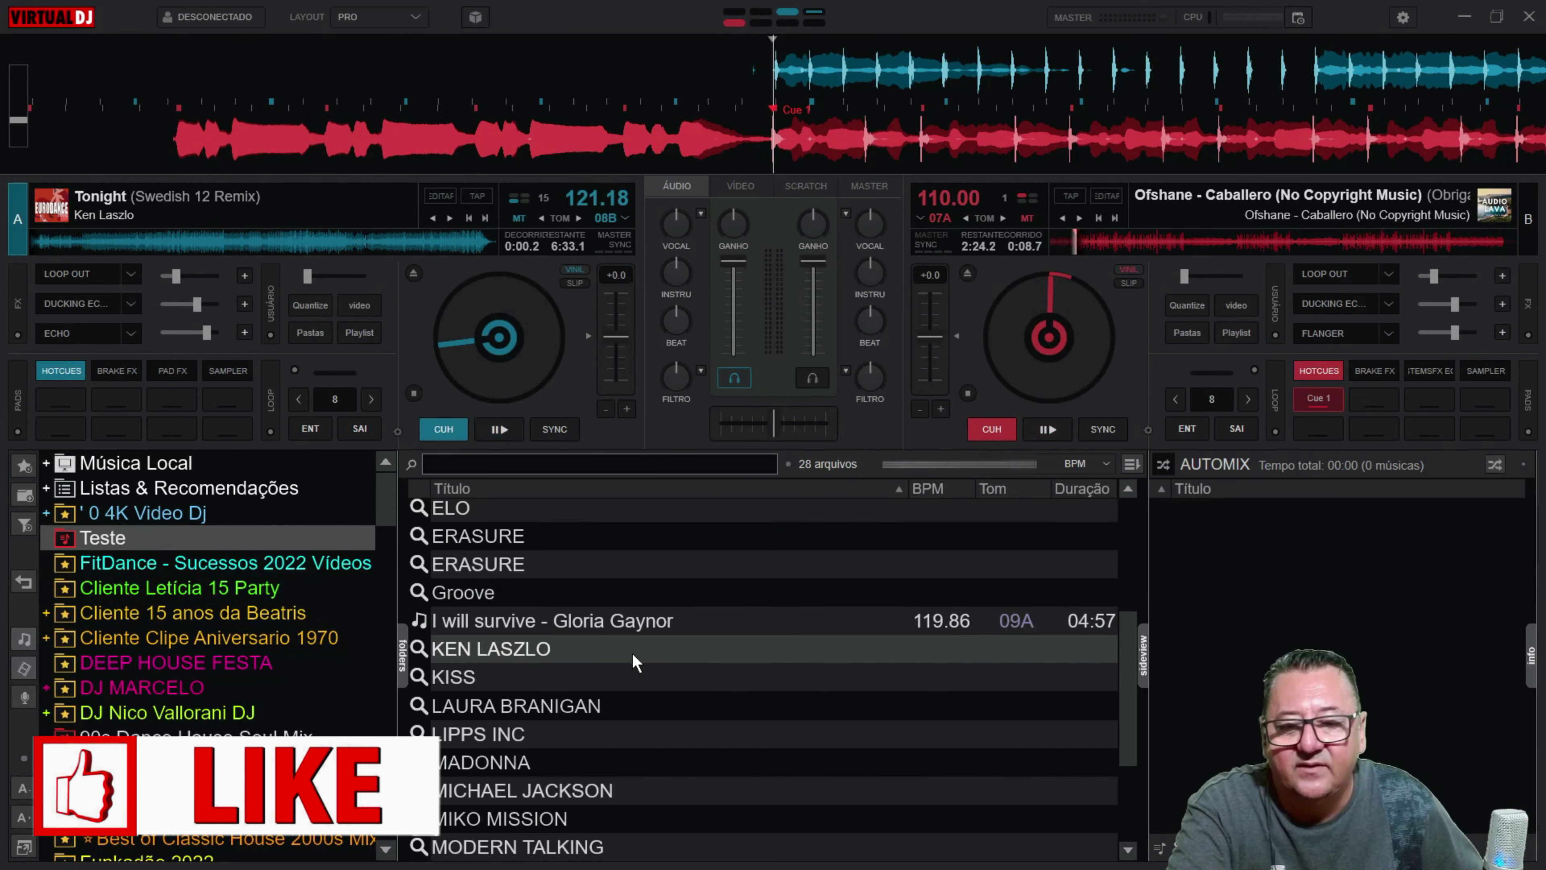
{"action": "scroll", "coordinate": [633, 652], "scroll_direction": "down", "scroll_amount": 3}
{"action": "right_click", "coordinate": [559, 677]}
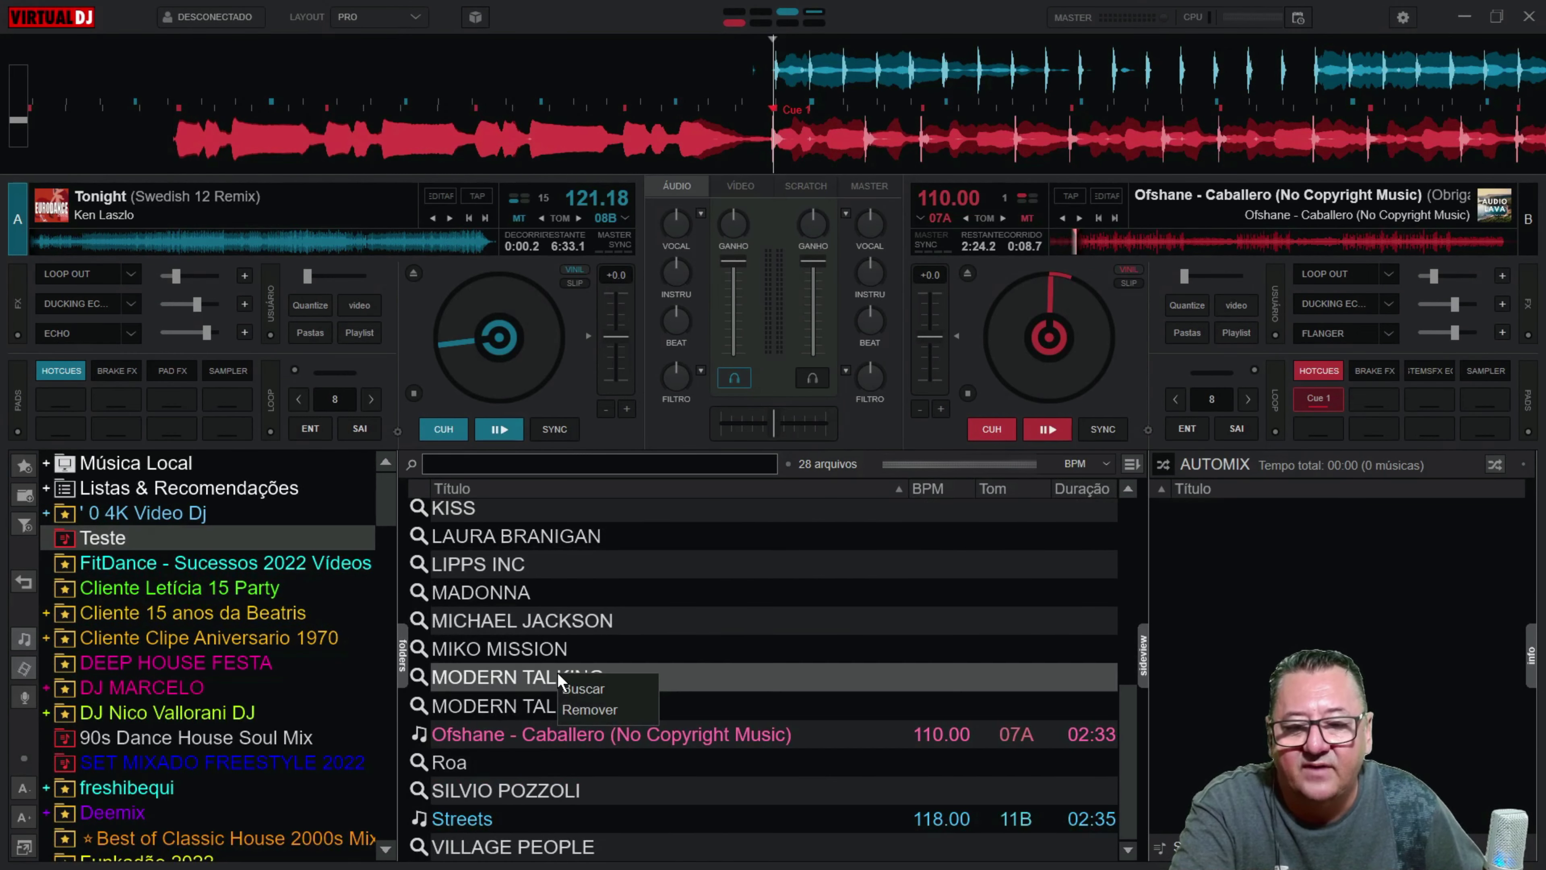
{"action": "left_click", "coordinate": [578, 689]}
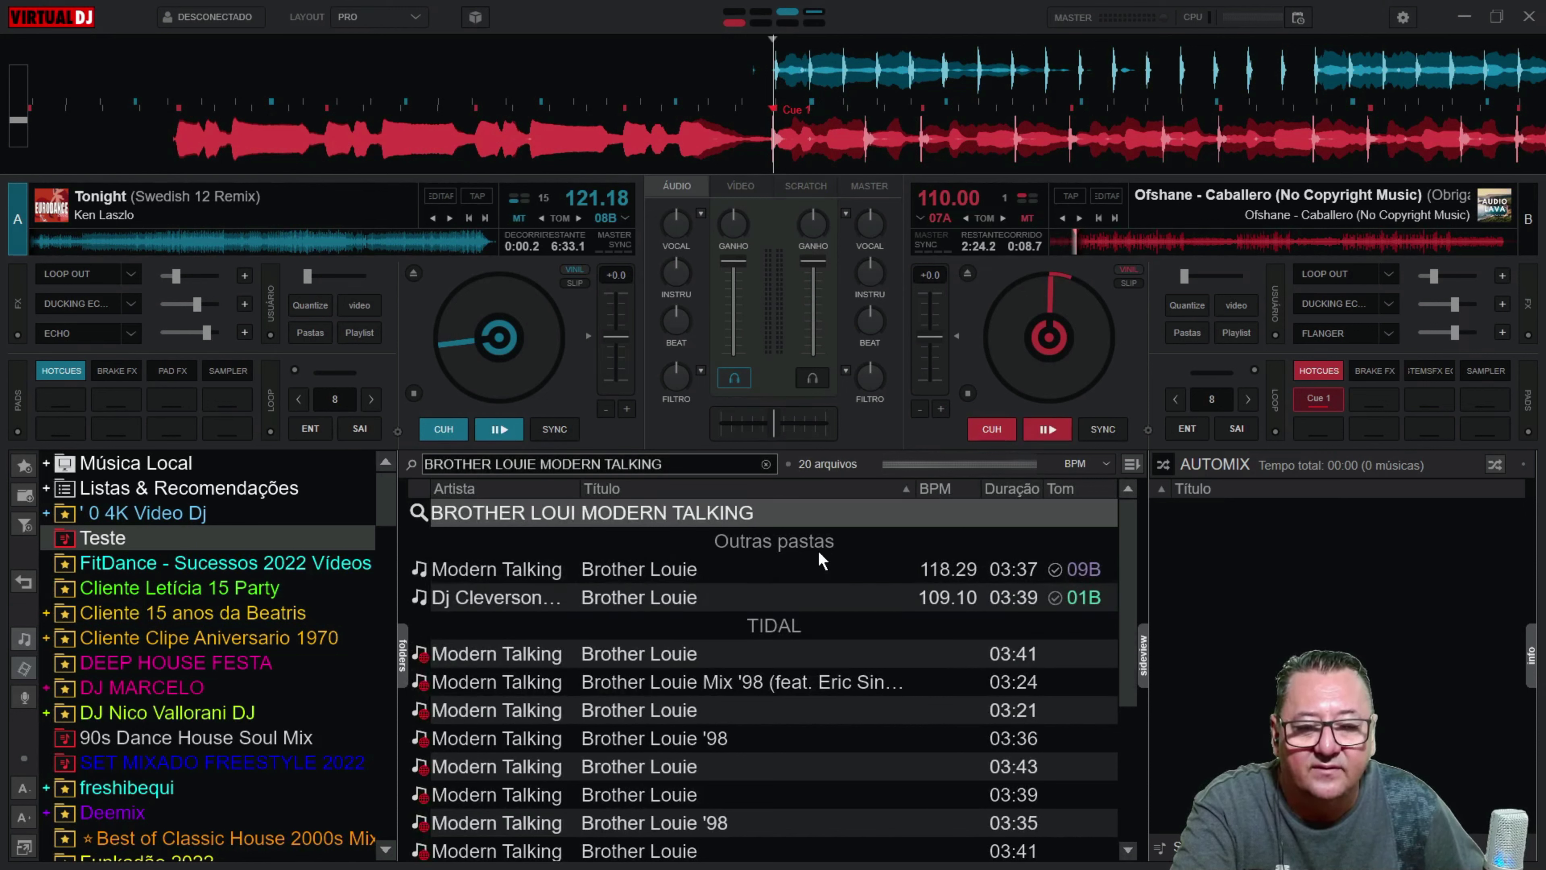
{"action": "scroll", "coordinate": [646, 695], "scroll_direction": "down", "scroll_amount": 3}
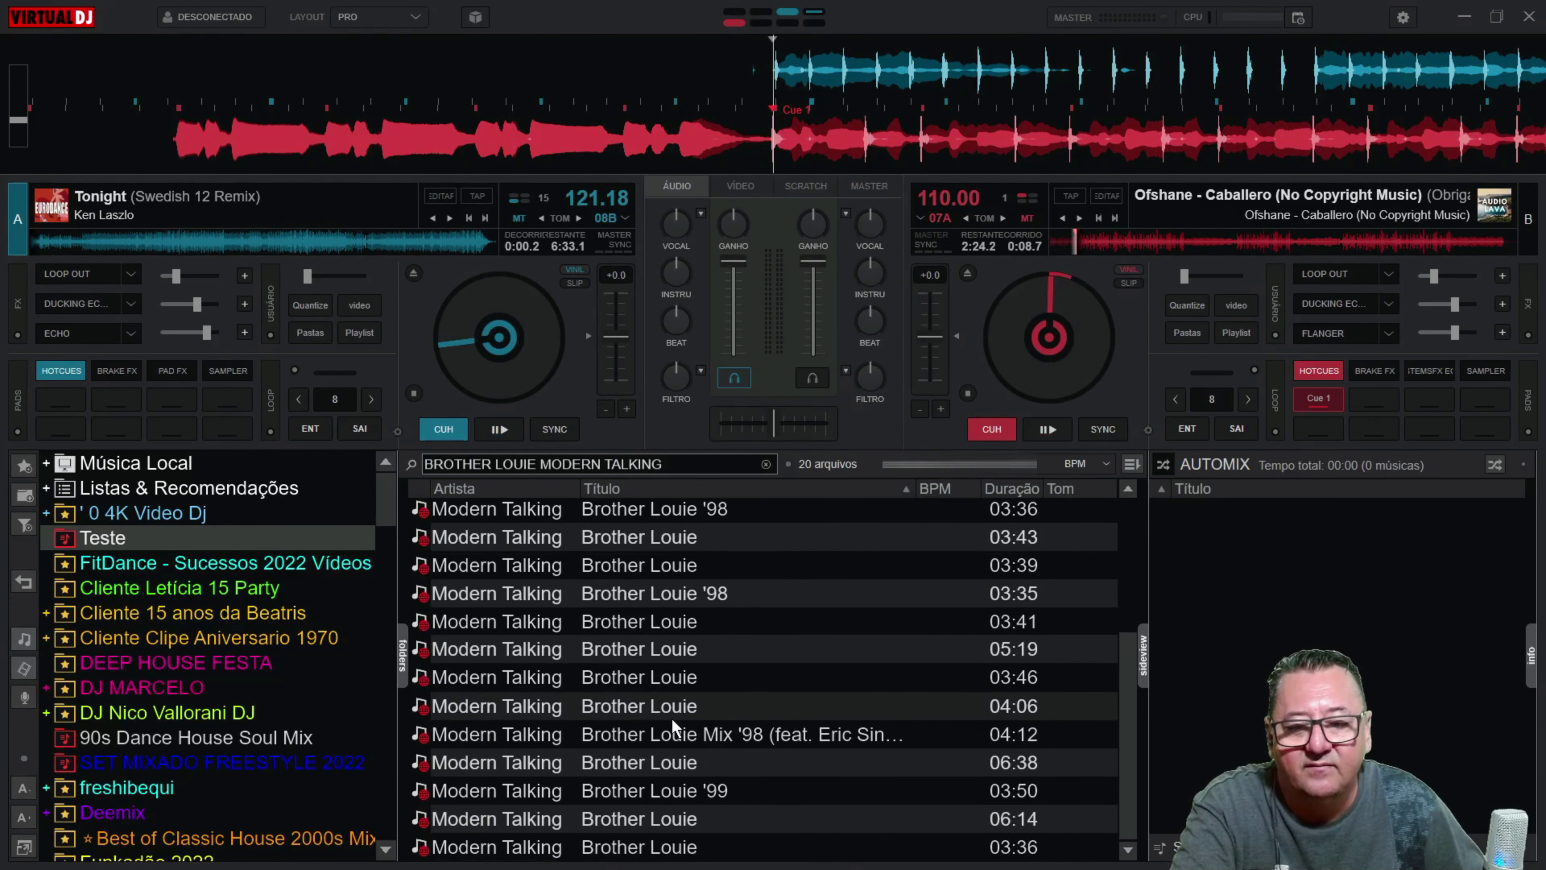
{"action": "scroll", "coordinate": [671, 718], "scroll_direction": "up", "scroll_amount": 3}
{"action": "scroll", "coordinate": [652, 746], "scroll_direction": "down", "scroll_amount": 3}
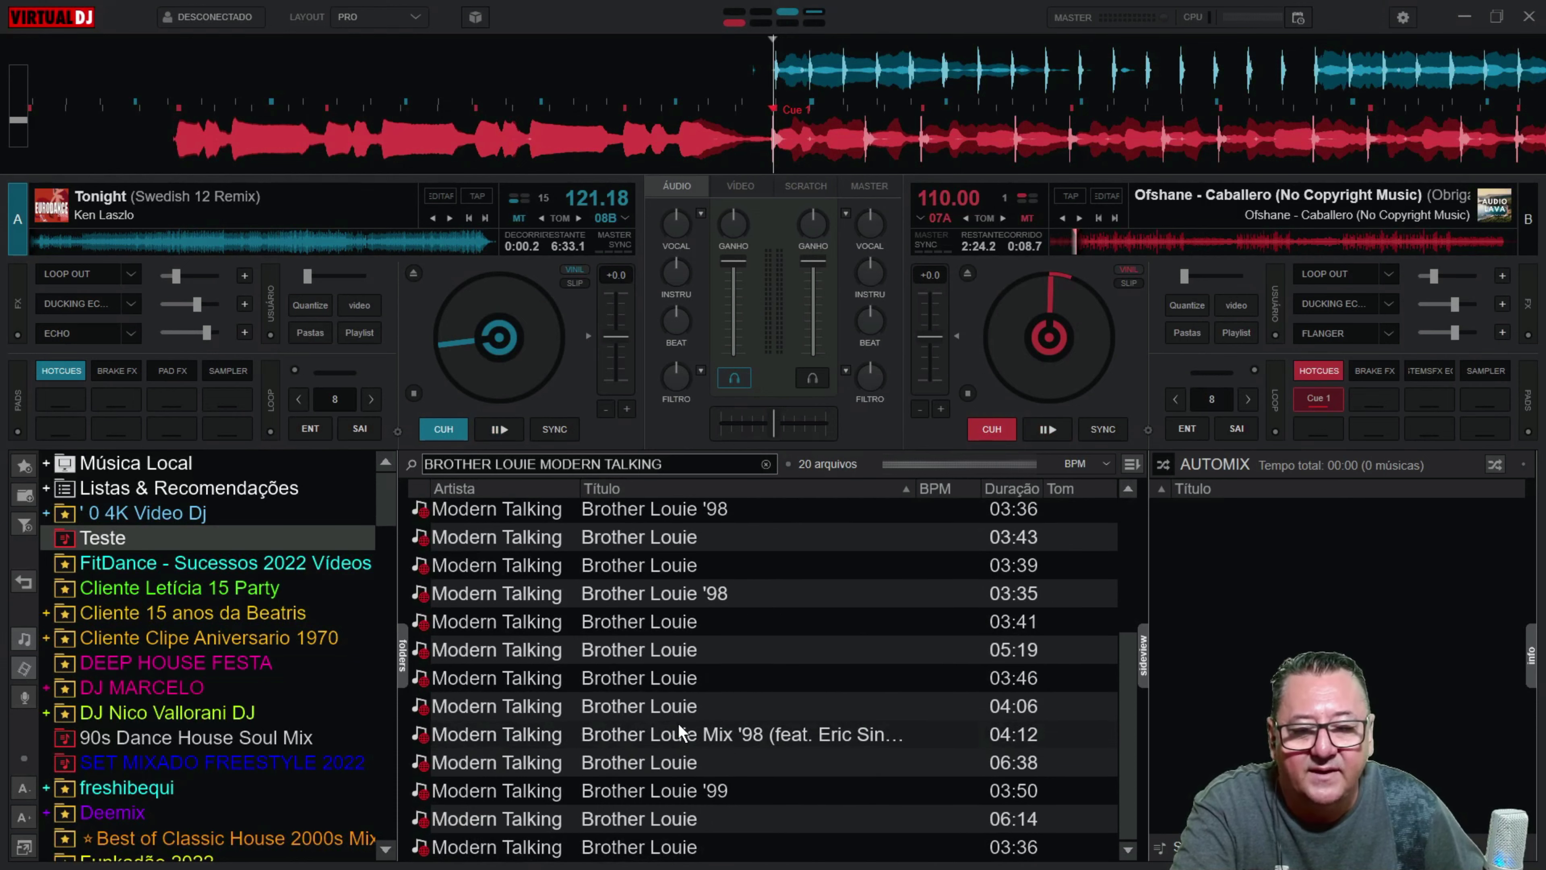
Step: Load the 04:12 TIDAL version of Brother Louie Mix '98 onto deck A, play it briefly and pause it
{"action": "left_click_drag", "start_coordinate": [678, 728], "coordinate": [503, 431]}
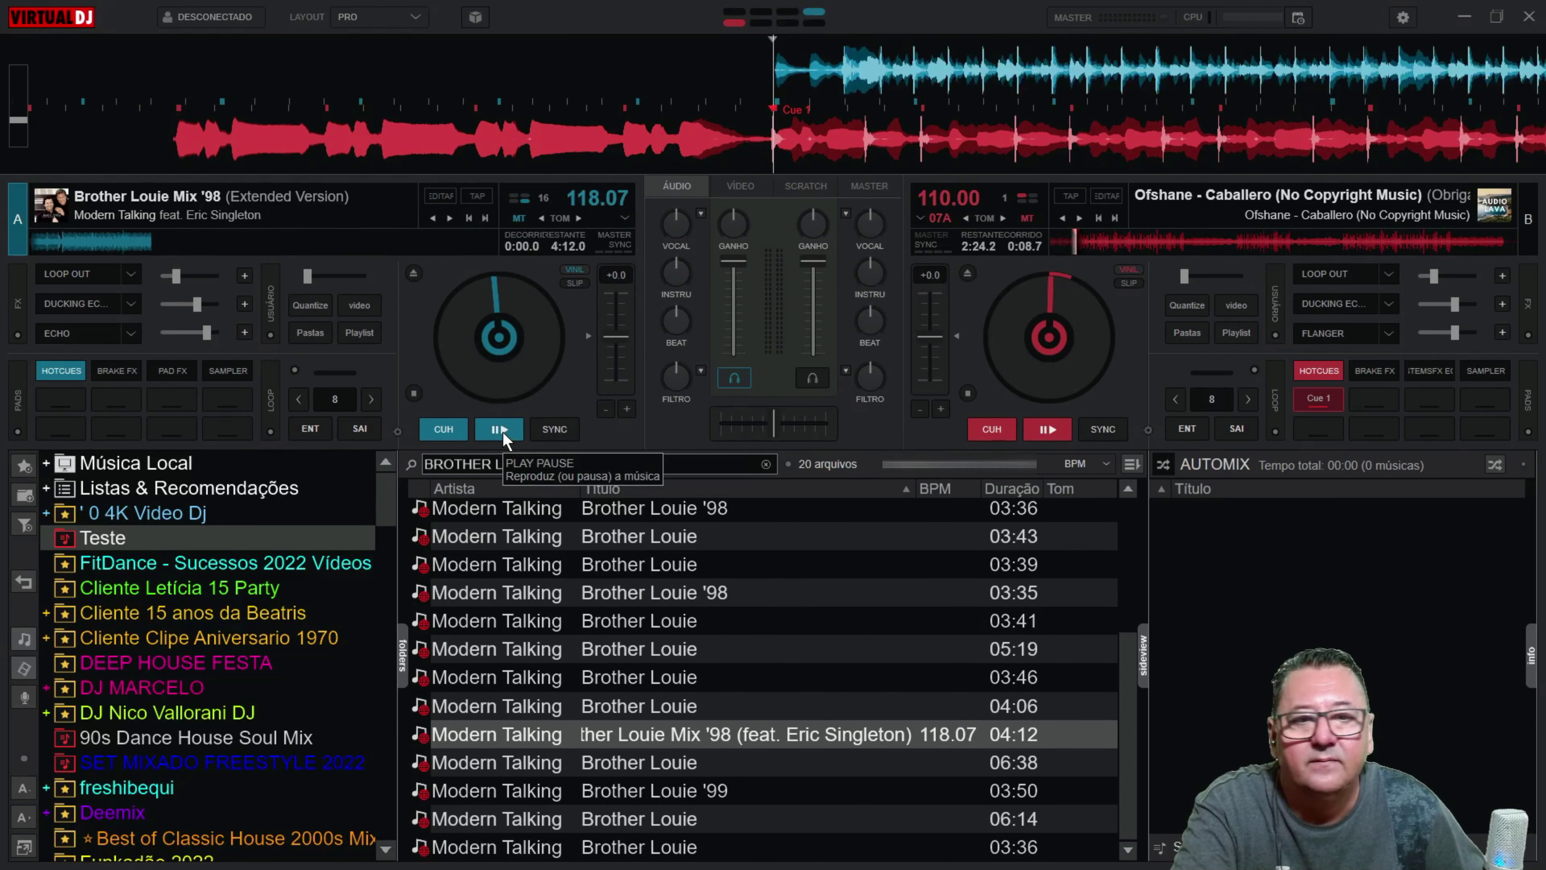
{"action": "left_click", "coordinate": [500, 429]}
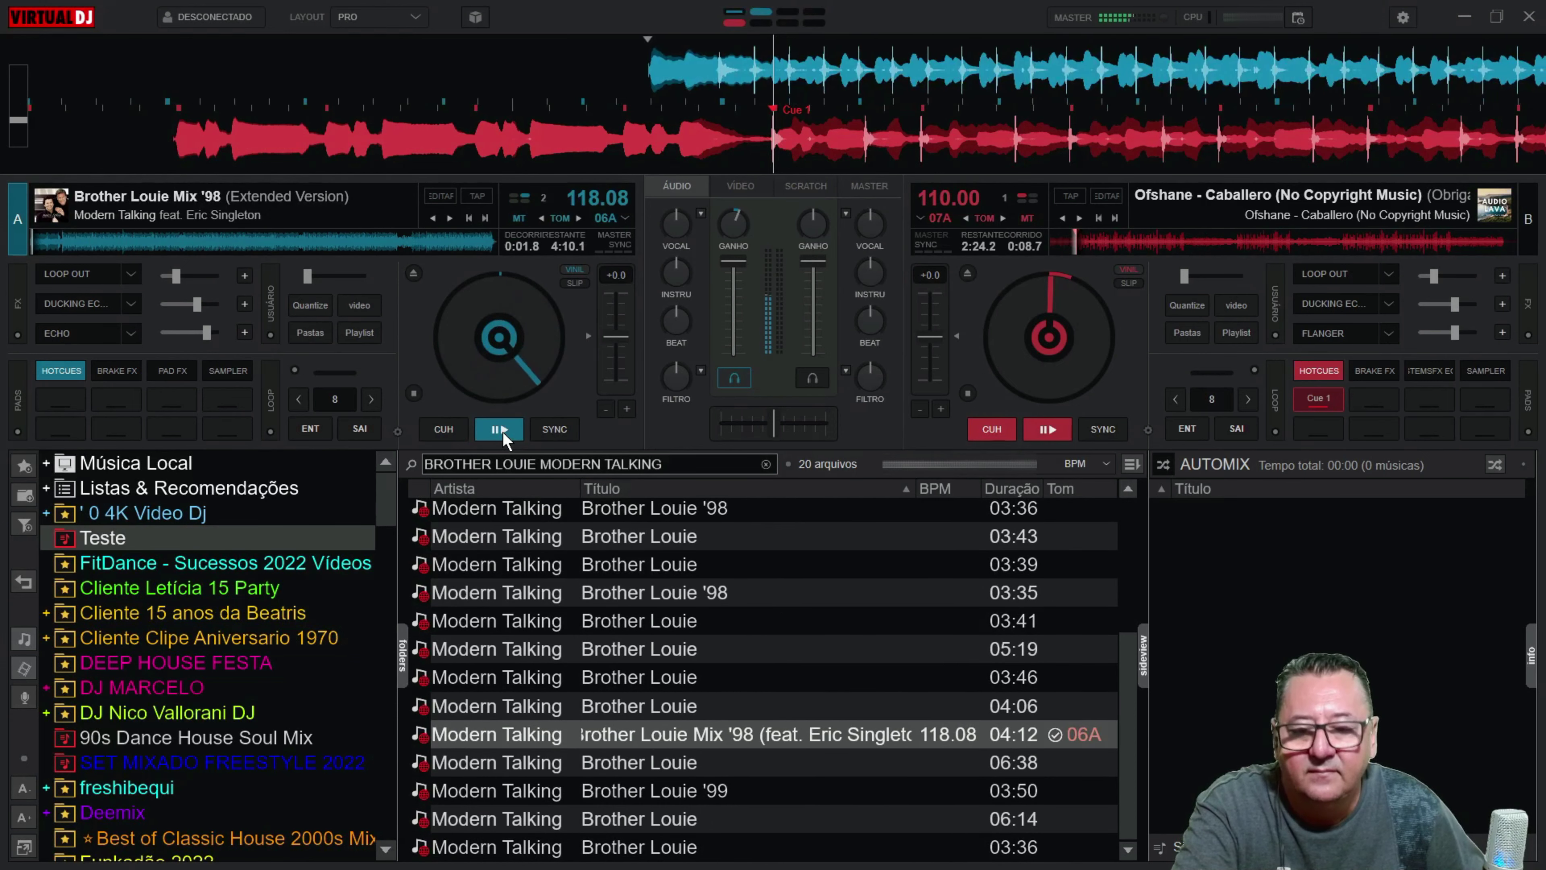
{"action": "left_click", "coordinate": [503, 431]}
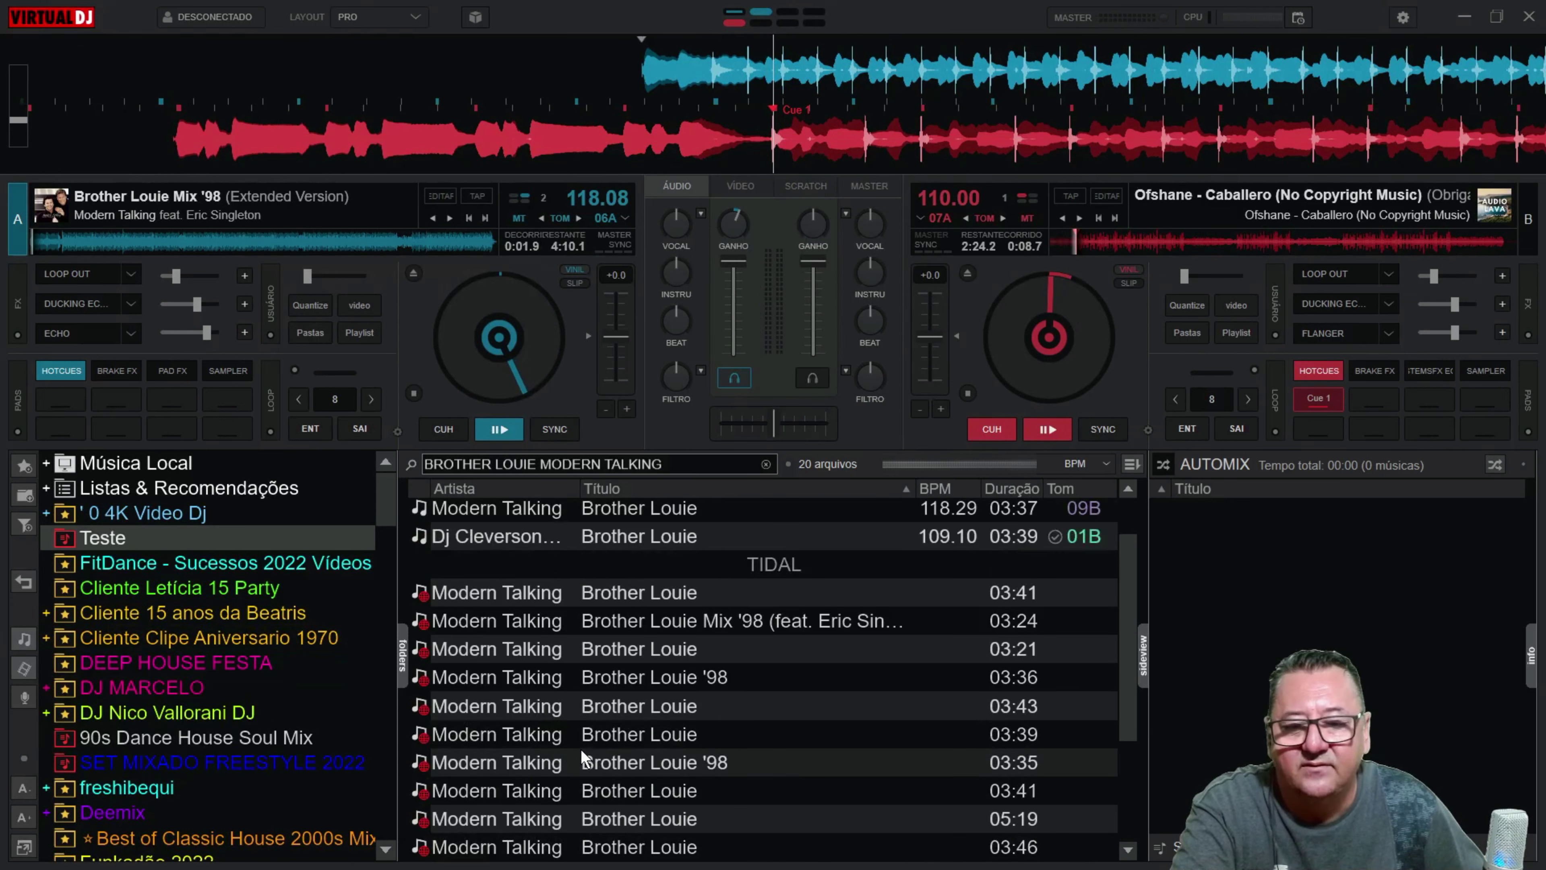